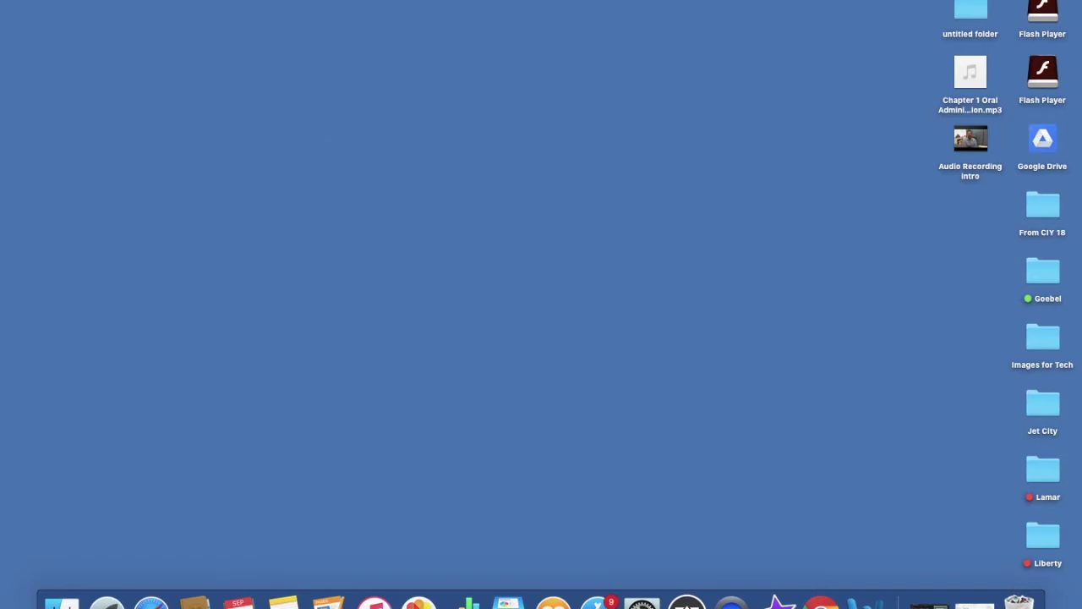
Step: Open GarageBand and create a new project from the Voice template
{"action": "key", "text": "super+space"}
{"action": "type", "text": "gar"}
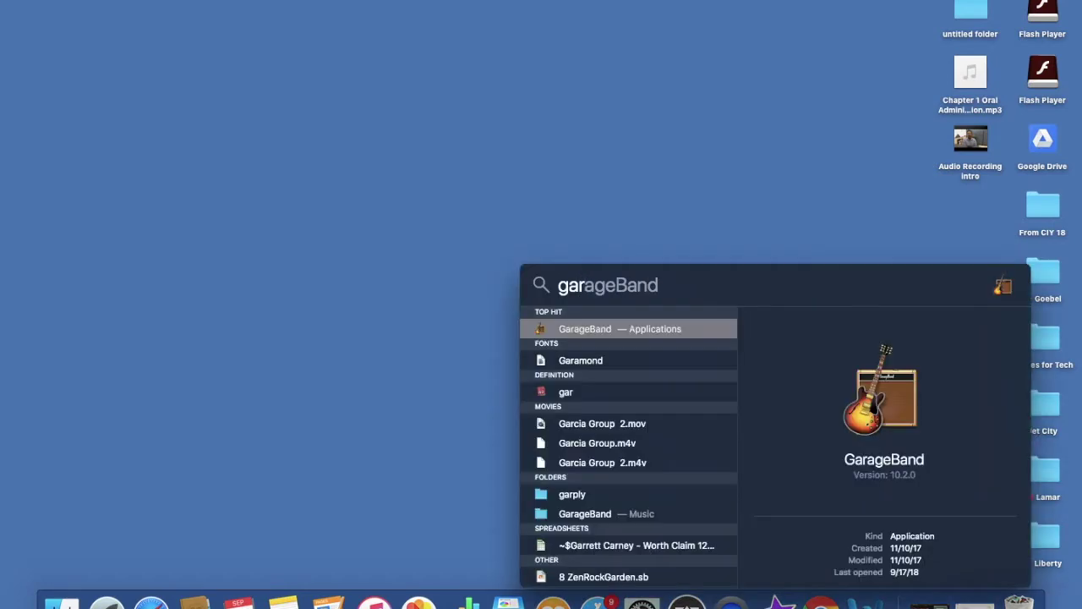
{"action": "left_click", "coordinate": [575, 328]}
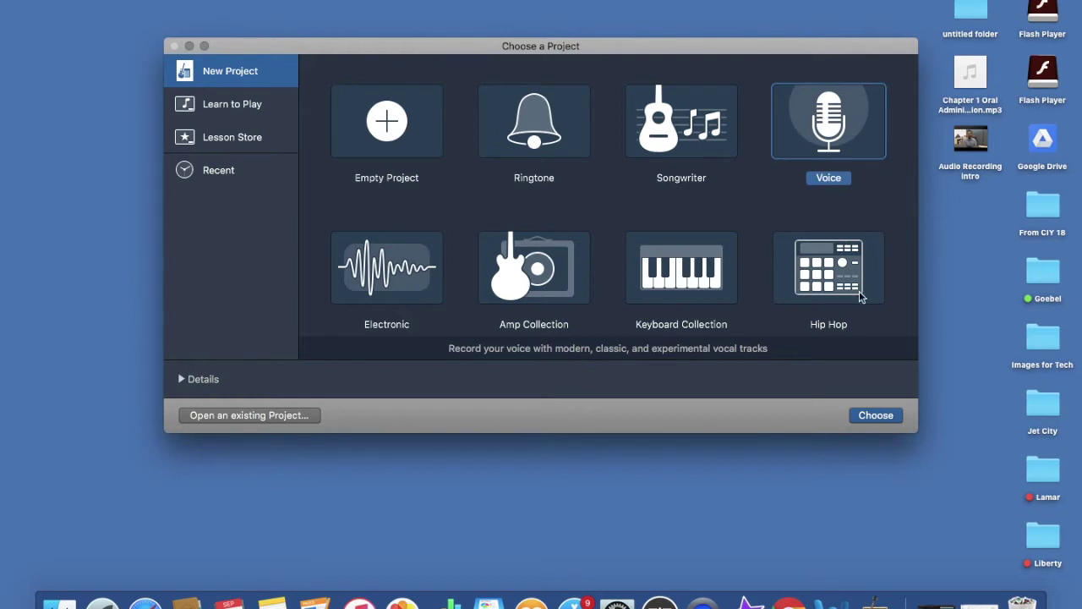
{"action": "left_click", "coordinate": [874, 417]}
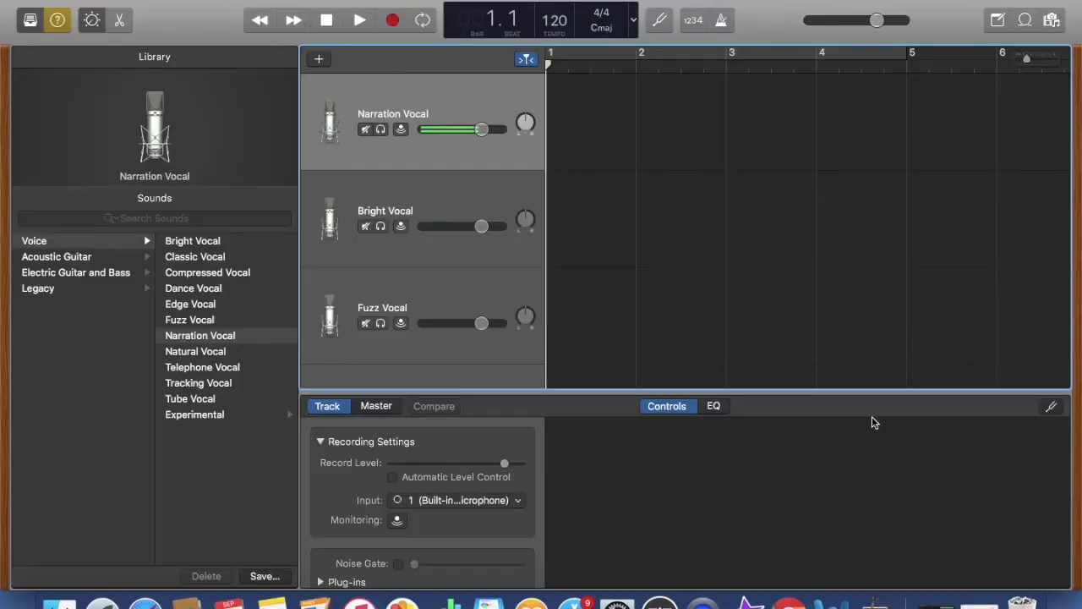
Step: Record a short spoken clip on the Narration Vocal track and stop the recording
{"action": "mouse_move", "coordinate": [411, 111]}
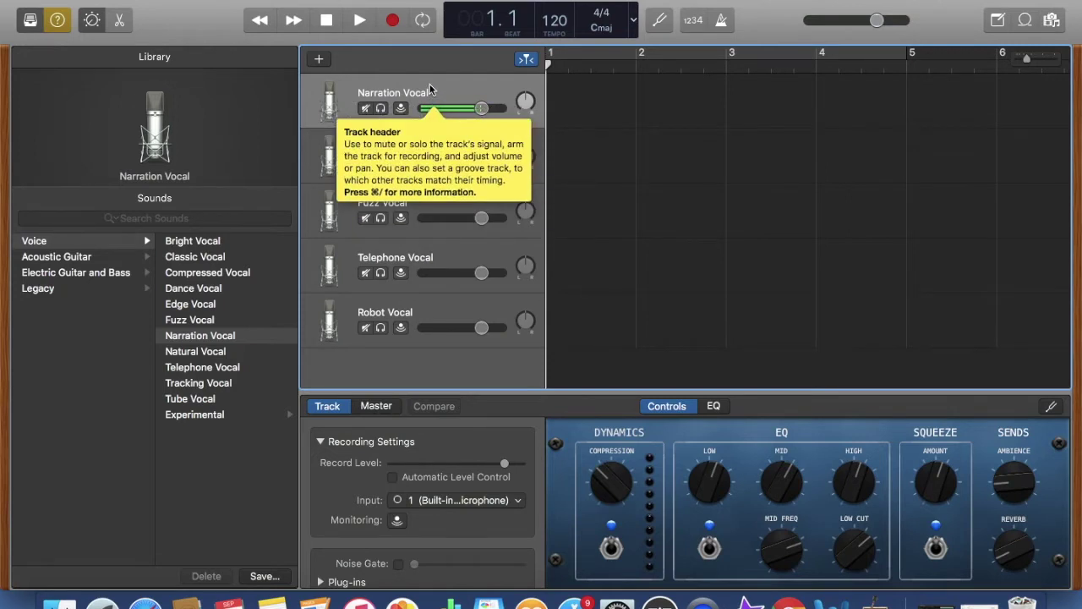
{"action": "left_click", "coordinate": [393, 23]}
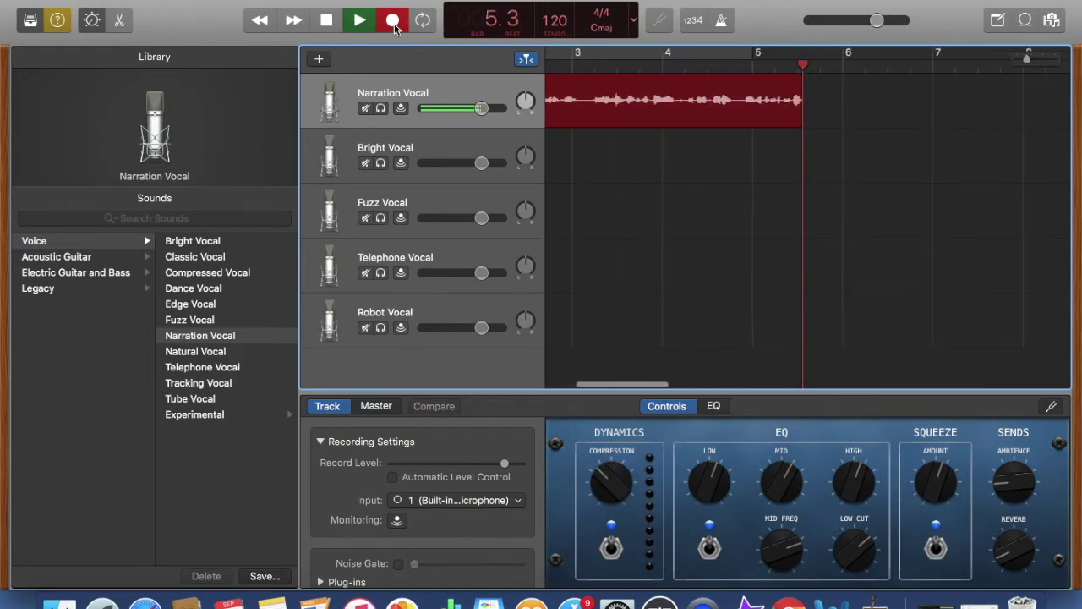
{"action": "left_click", "coordinate": [394, 28]}
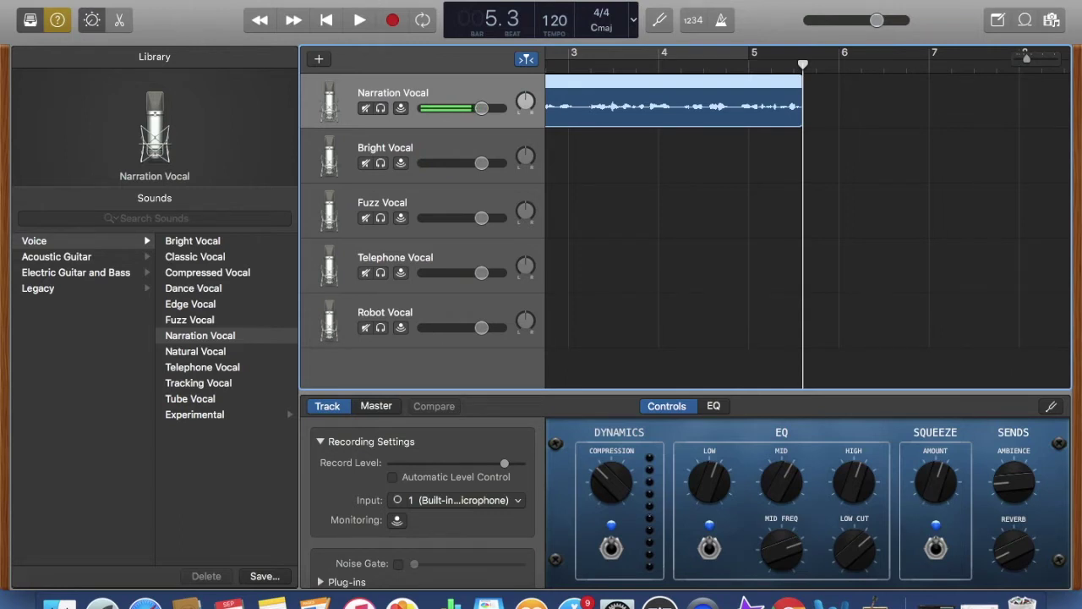
Step: Set up a disk export of the song as a High Quality (192 kBit/s) MP3 named "Test Chapter 1 - Oral Admin"
{"action": "left_click", "coordinate": [316, 0]}
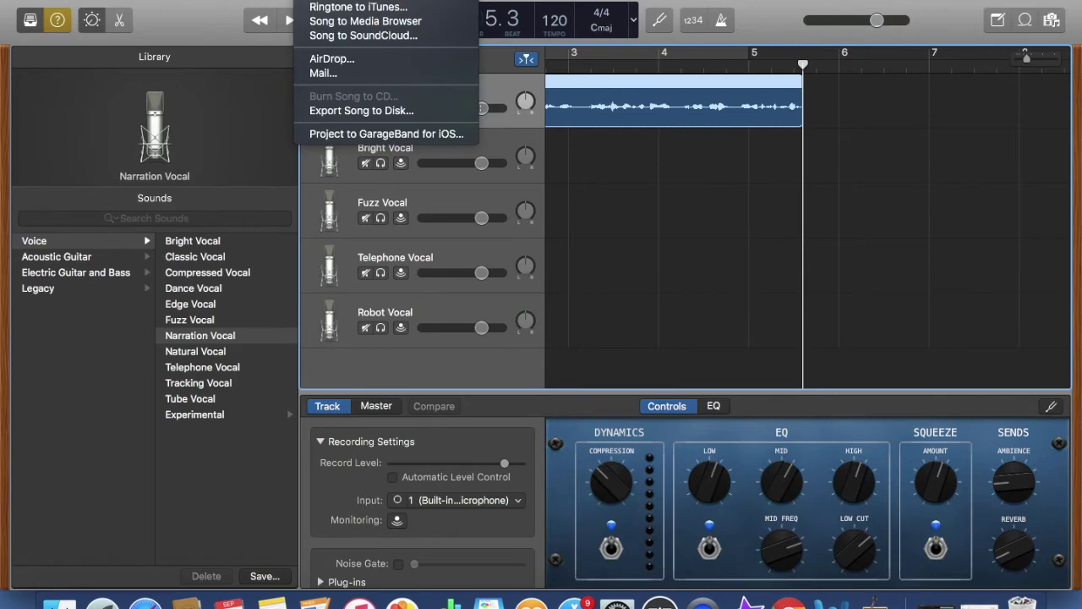
{"action": "left_click", "coordinate": [345, 112]}
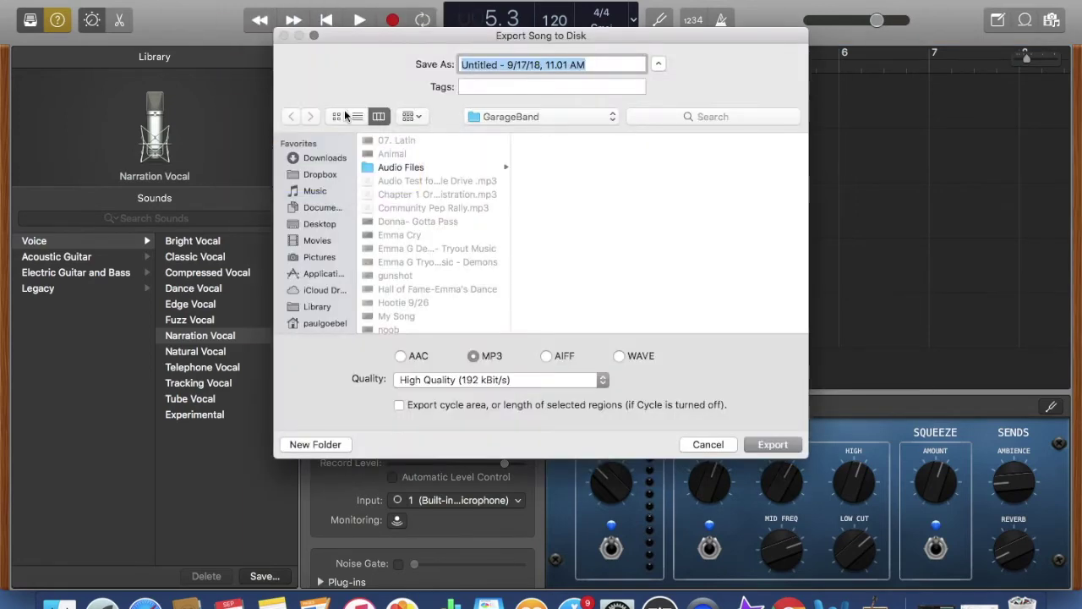
{"action": "left_click", "coordinate": [602, 380]}
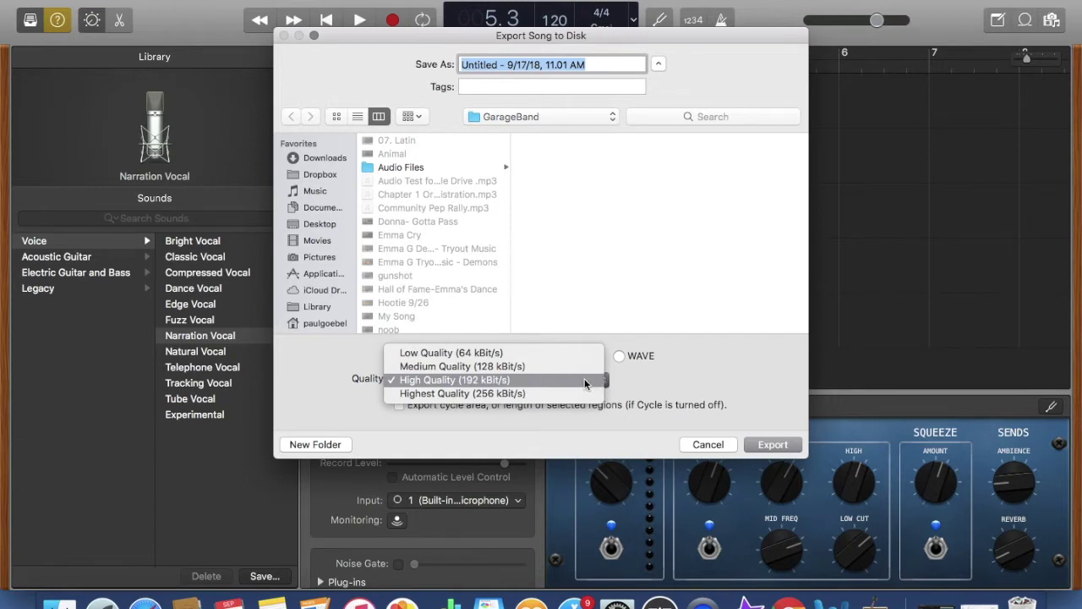
{"action": "left_click", "coordinate": [584, 380]}
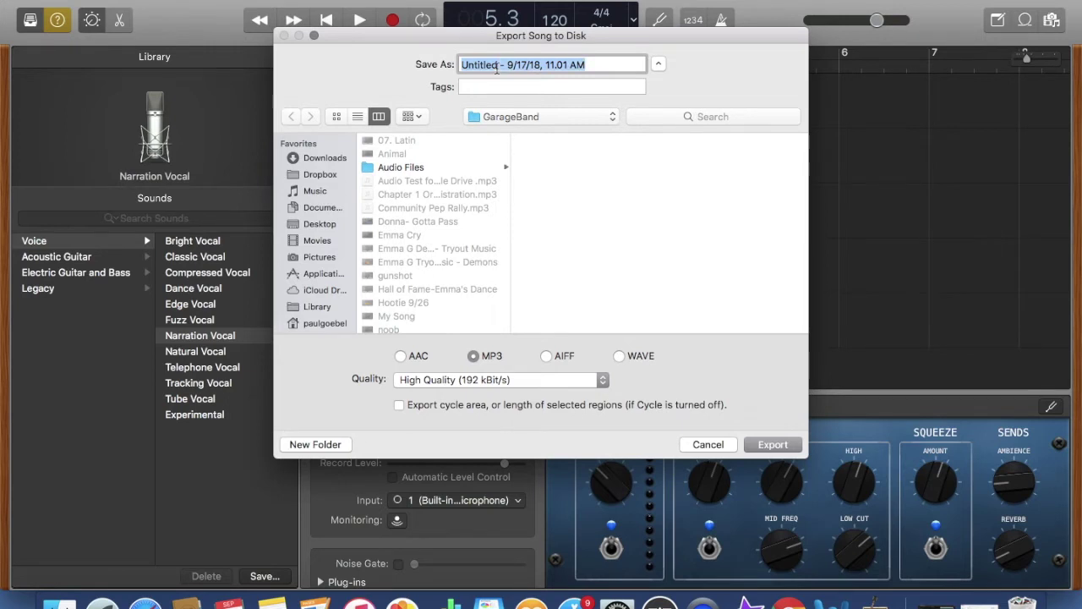
{"action": "type", "text": "Test C"}
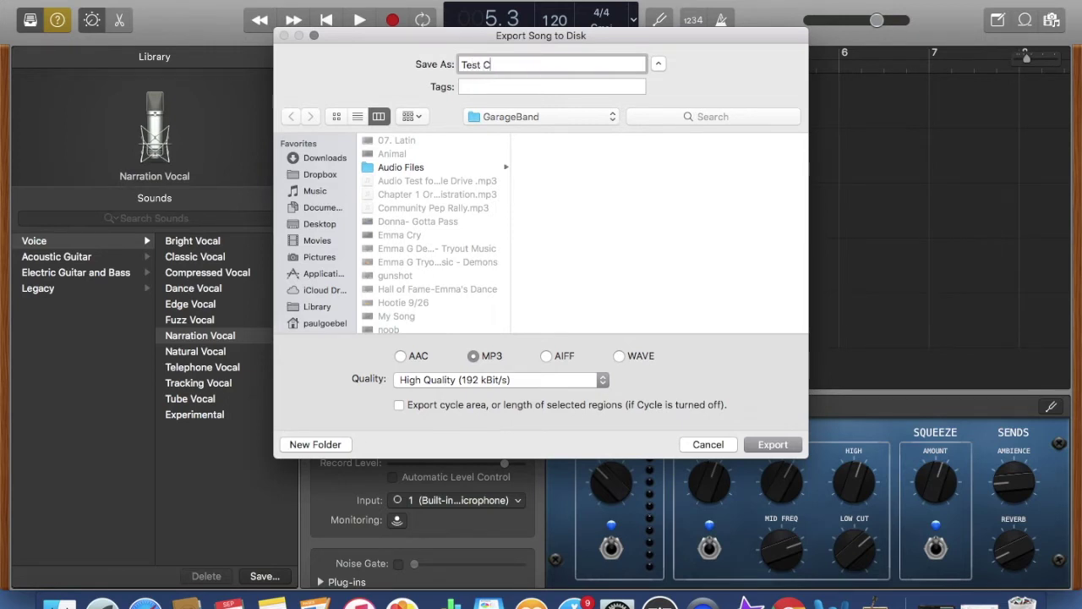
{"action": "type", "text": "hapter 1 - Oral Admin"}
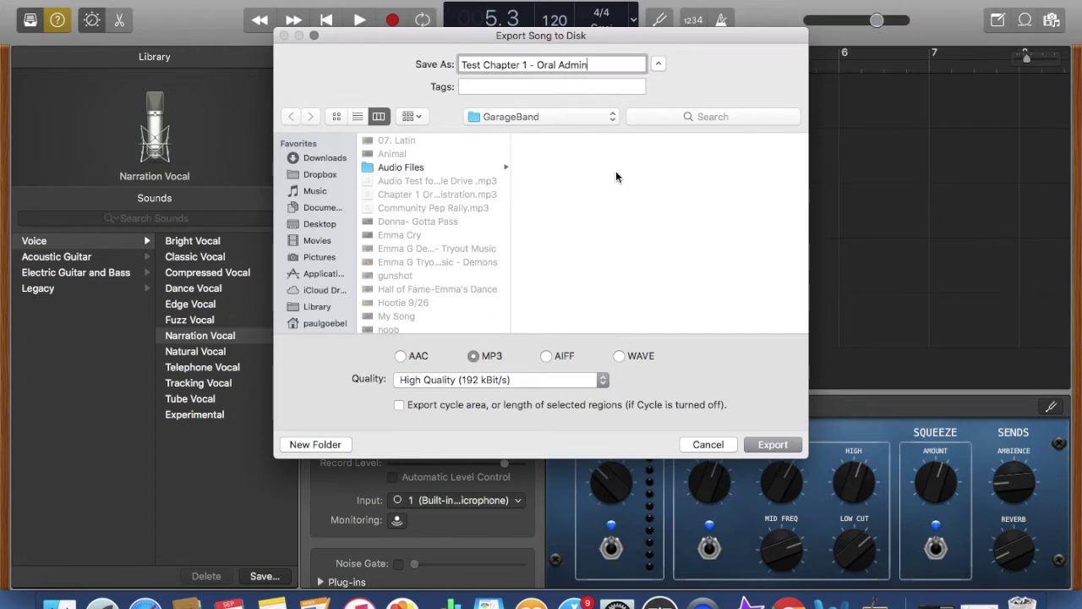
Step: Choose the Desktop as the destination folder and export the song
{"action": "left_click", "coordinate": [600, 119]}
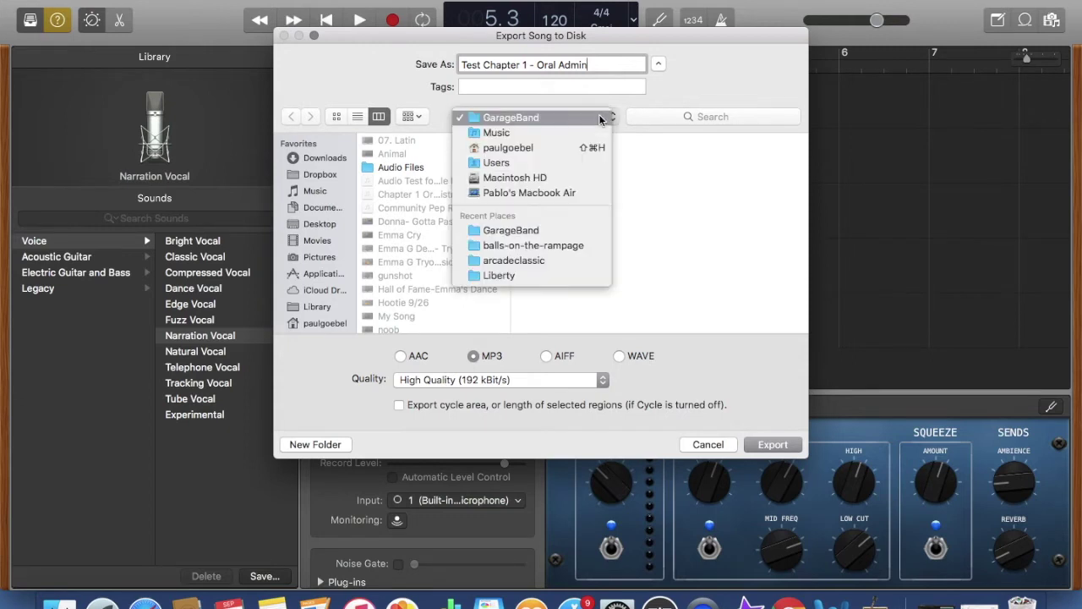
{"action": "left_click", "coordinate": [316, 221]}
{"action": "left_click", "coordinate": [318, 223]}
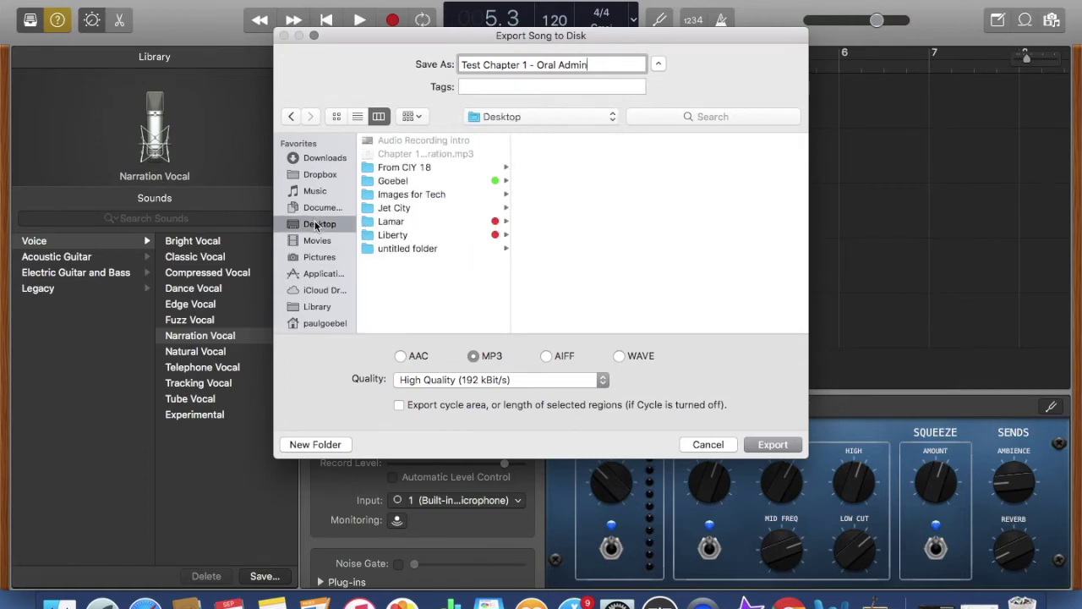
{"action": "left_click", "coordinate": [765, 446]}
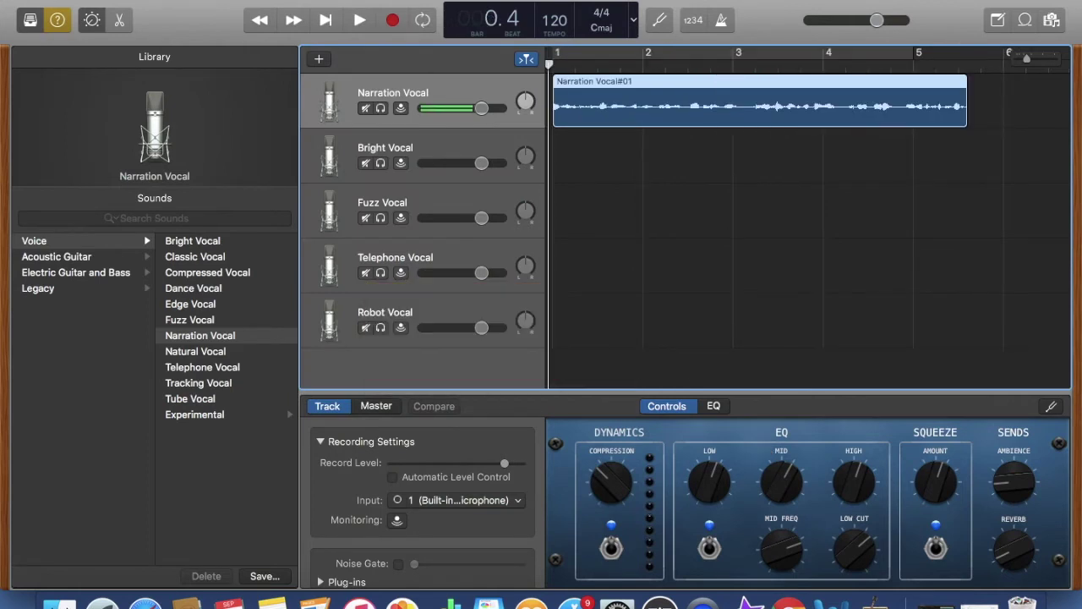
Step: Close the project, saving it as "Ch1 Oral Admin" in the GarageBand folder, and quit GarageBand
{"action": "key", "text": "super+w"}
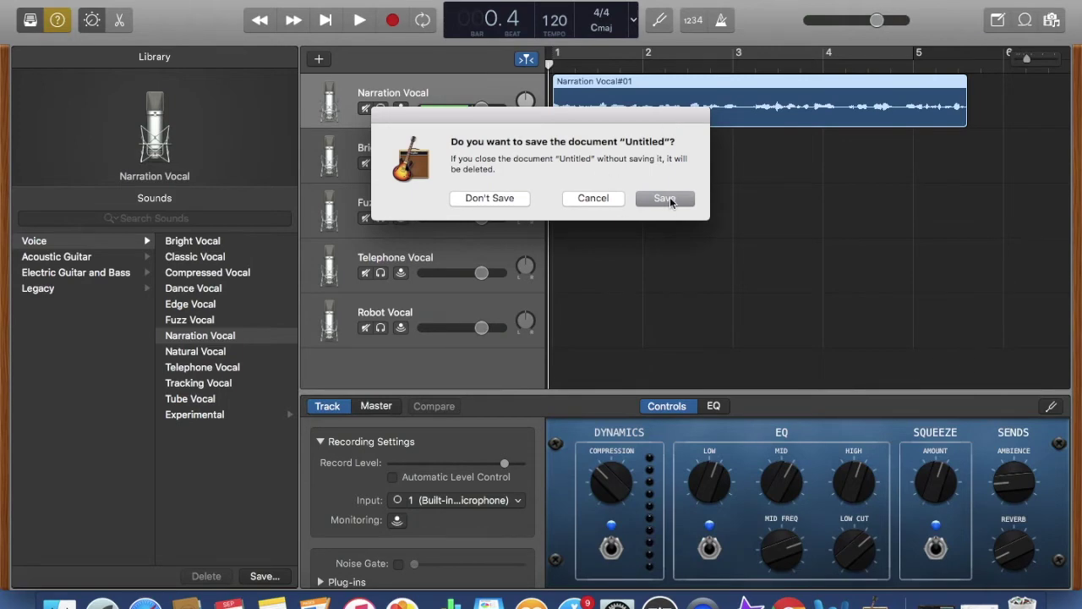
{"action": "left_click", "coordinate": [670, 201]}
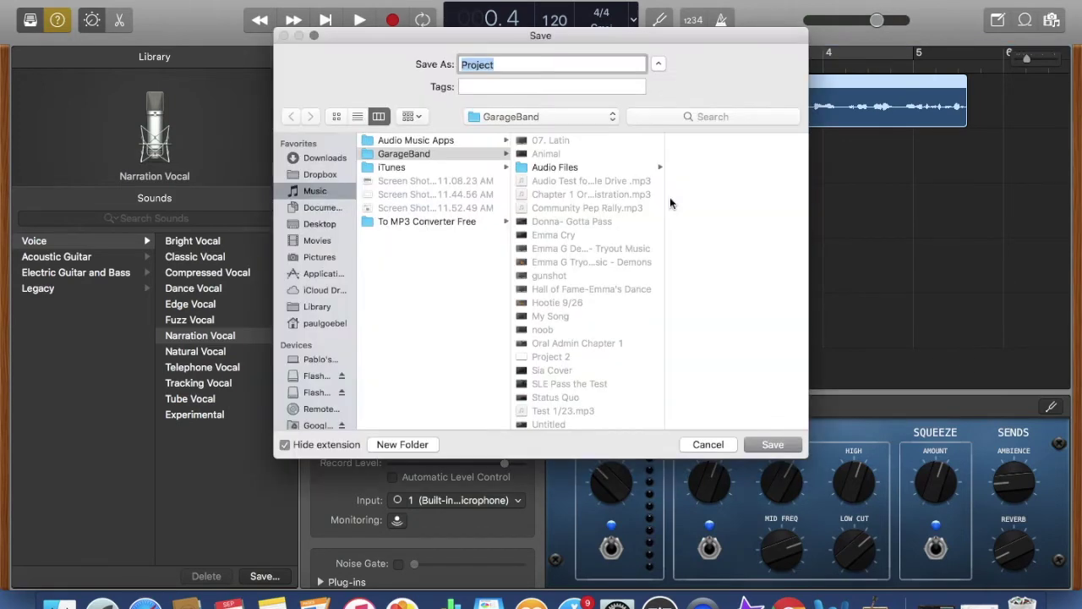
{"action": "type", "text": "Ch1 Oral Admin"}
{"action": "left_click", "coordinate": [773, 448]}
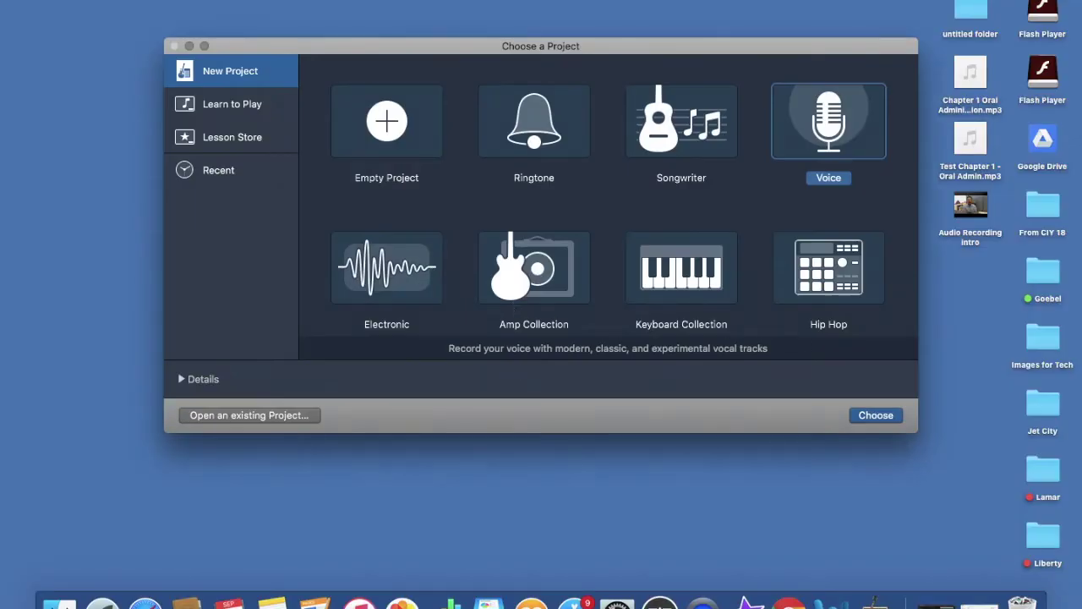
{"action": "left_click", "coordinate": [52, 5]}
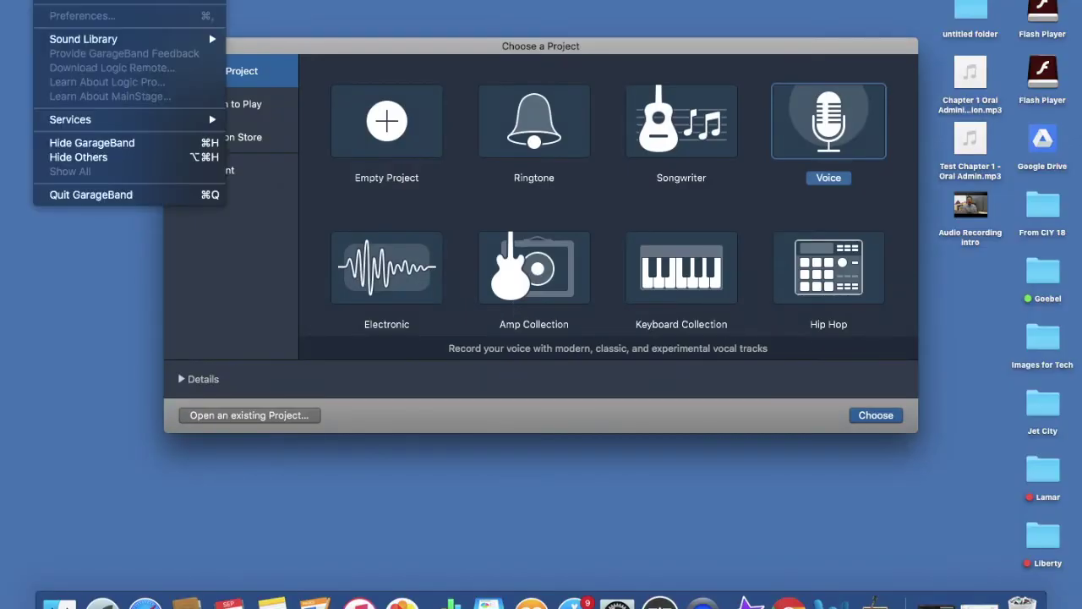
{"action": "left_click", "coordinate": [77, 196]}
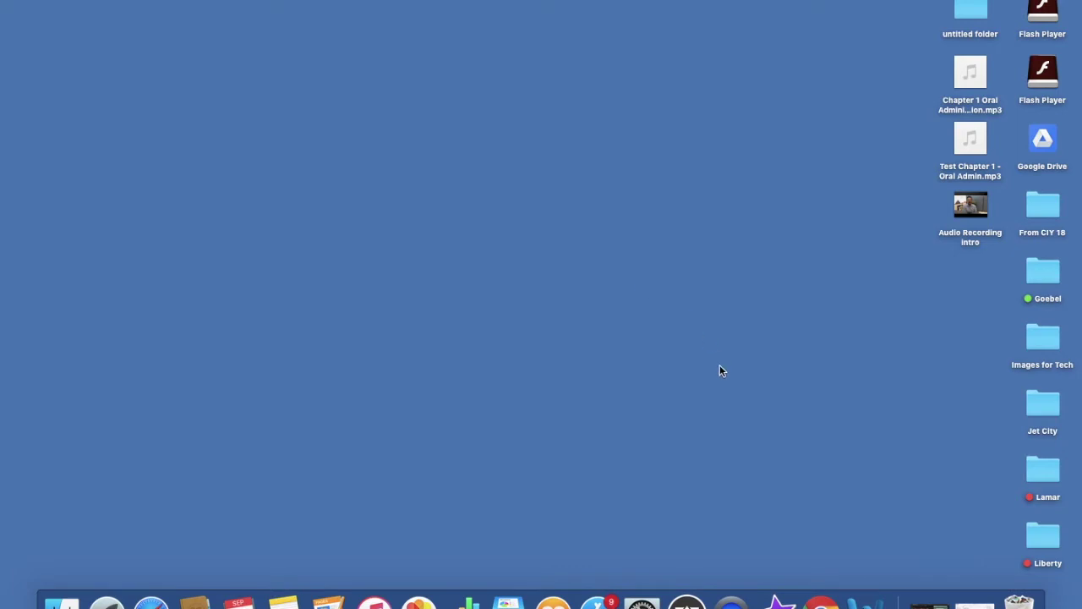
Step: Switch to Chrome and open My Drive in Google Drive
{"action": "left_click", "coordinate": [821, 583]}
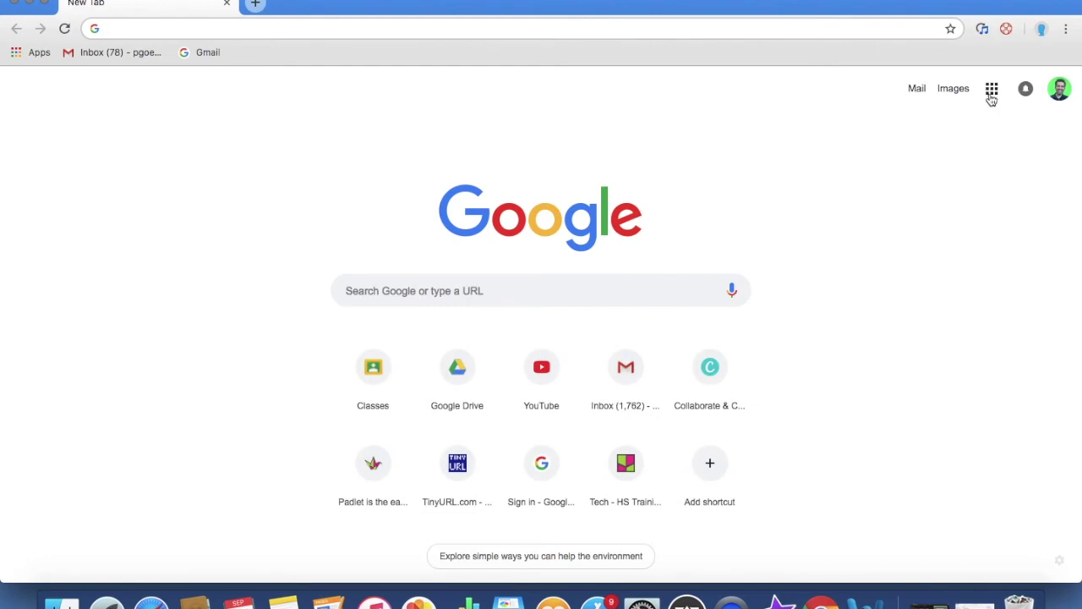
{"action": "left_click", "coordinate": [991, 93]}
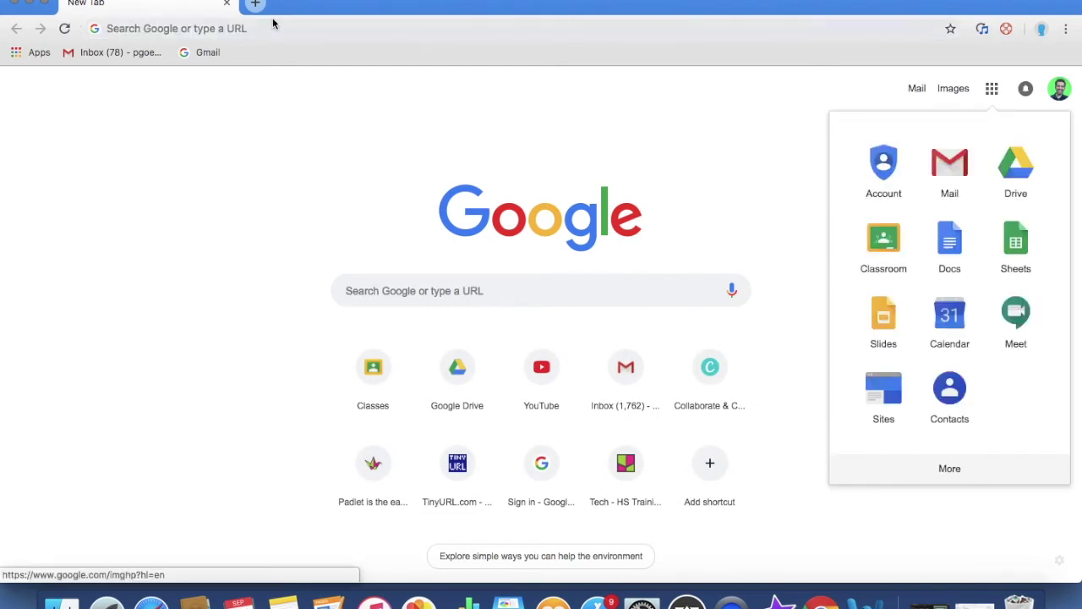
{"action": "left_click", "coordinate": [174, 30]}
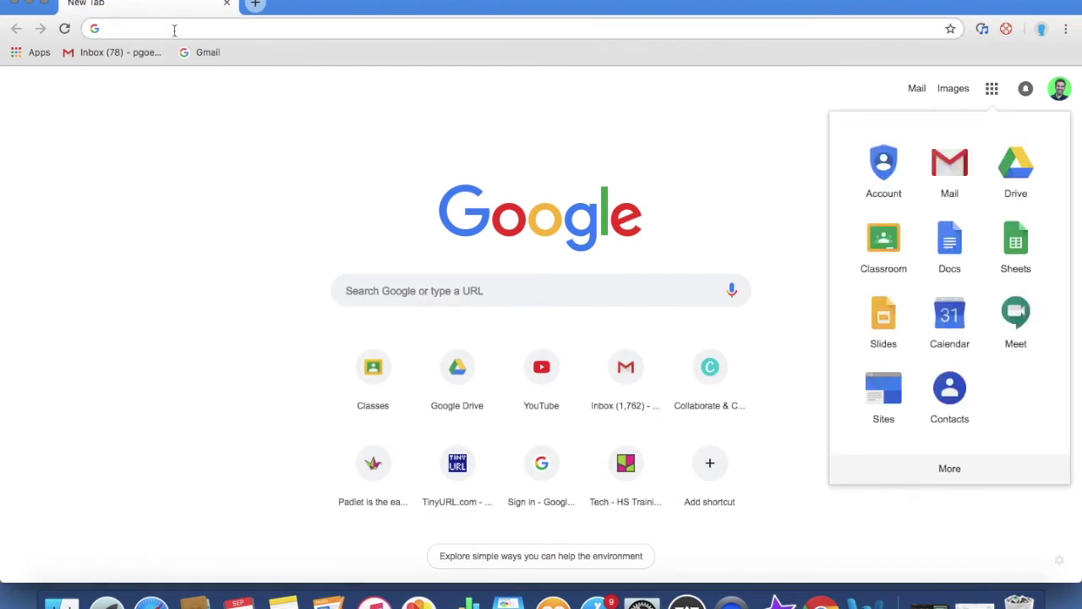
{"action": "type", "text": "dri"}
{"action": "key", "text": "Return"}
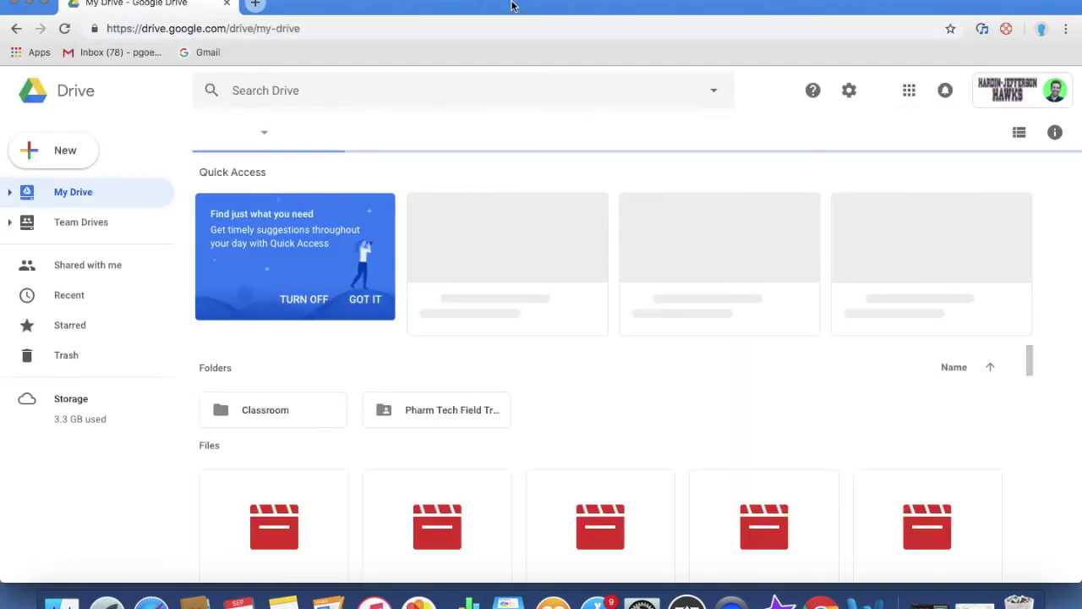
Step: Upload Test Chapter 1 - Oral Admin.mp3 from the desktop to My Drive, shifting the browser window aside to reach the file
{"action": "left_click_drag", "start_coordinate": [511, 6], "coordinate": [381, 3]}
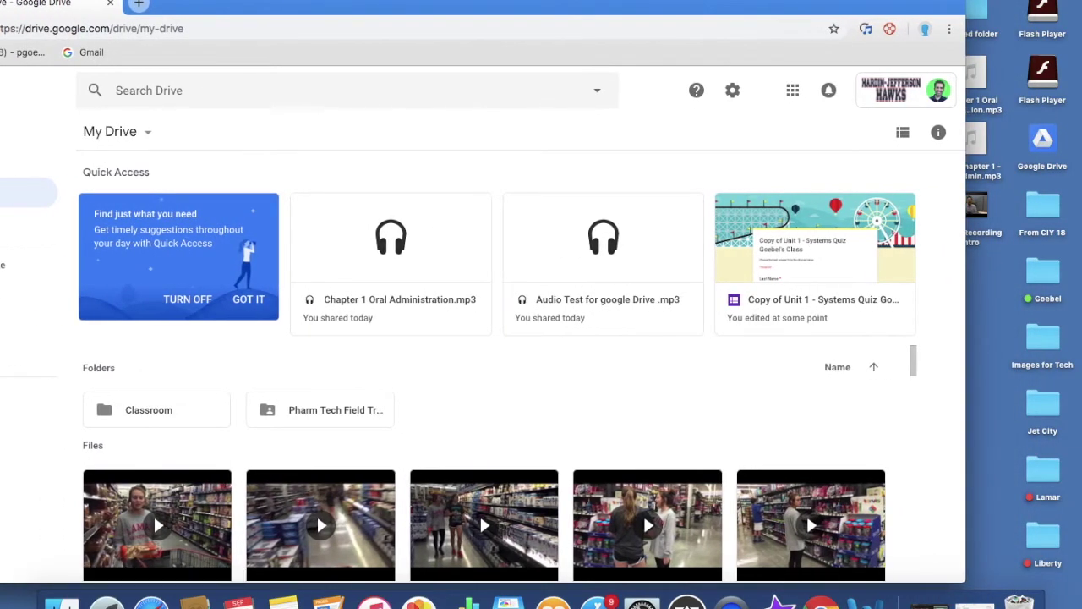
{"action": "left_click", "coordinate": [327, 1]}
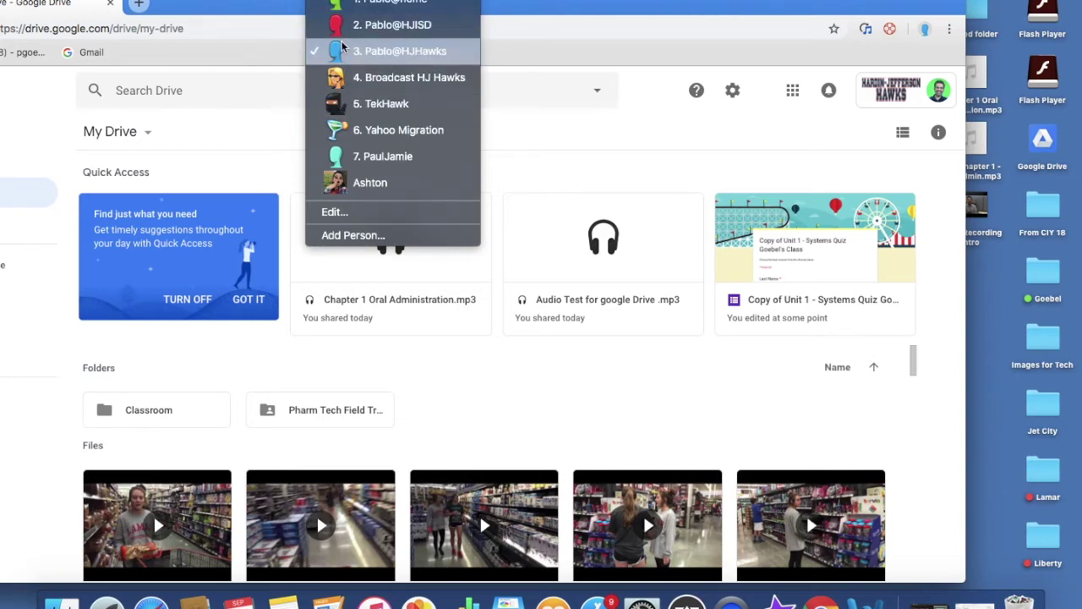
{"action": "left_click", "coordinate": [564, 2]}
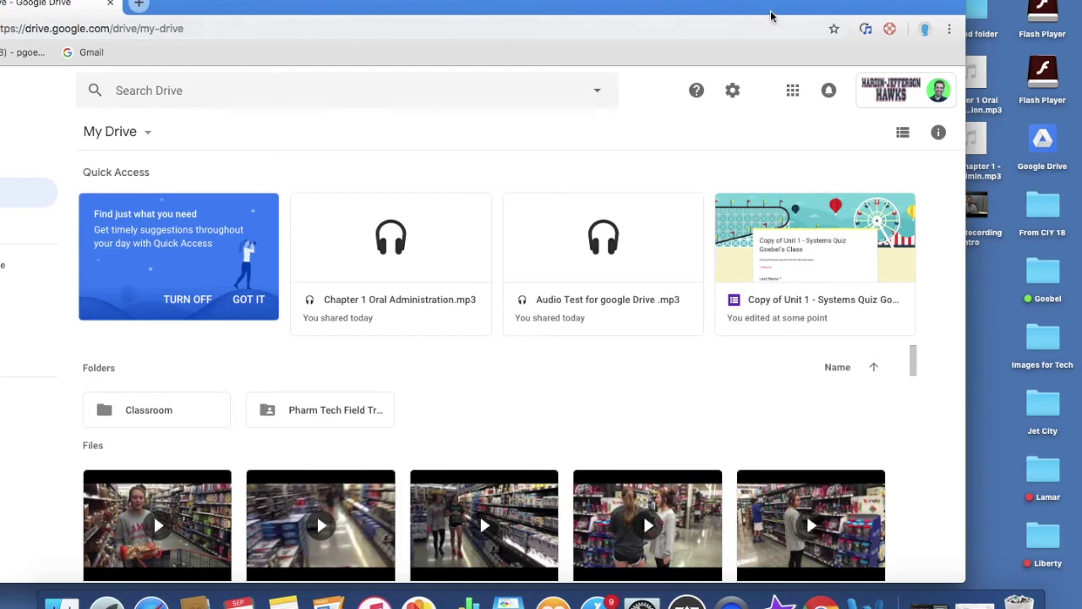
{"action": "left_click_drag", "start_coordinate": [760, 11], "coordinate": [725, 12]}
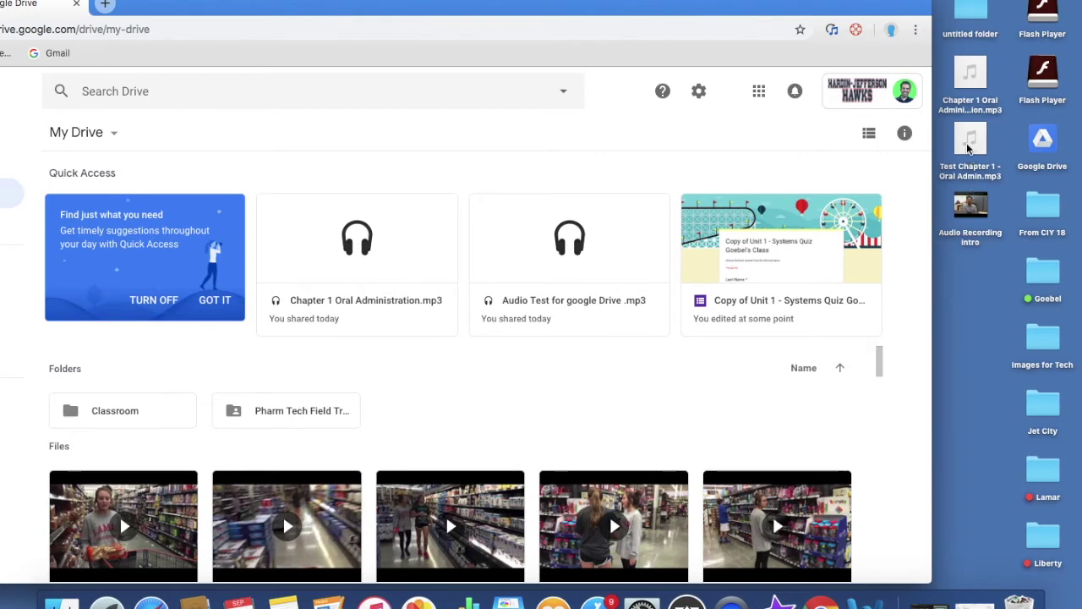
{"action": "left_click_drag", "start_coordinate": [968, 148], "coordinate": [440, 400]}
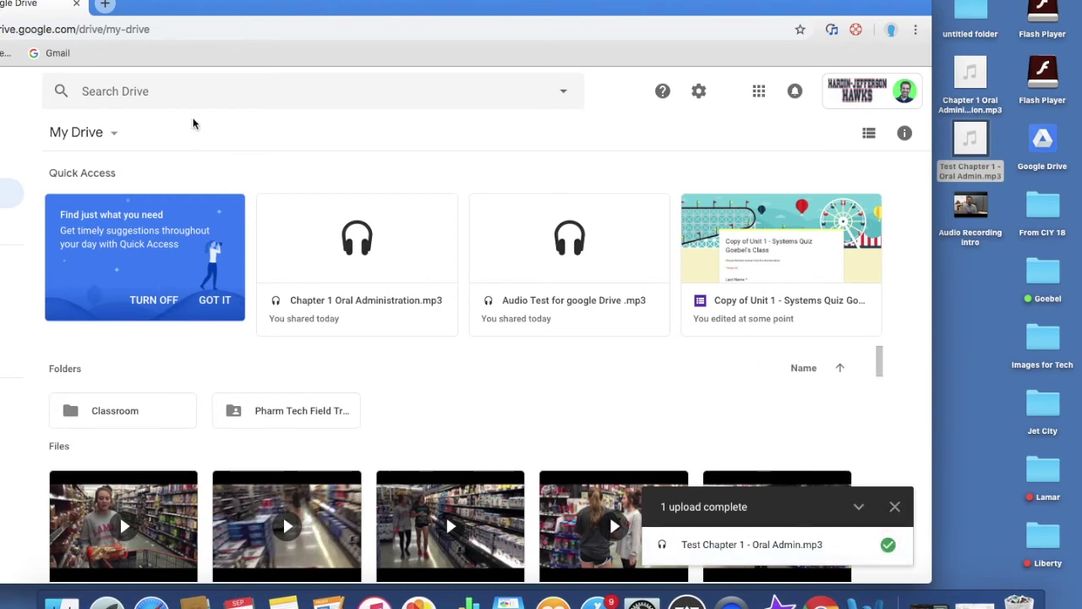
{"action": "left_click_drag", "start_coordinate": [179, 5], "coordinate": [254, 5]}
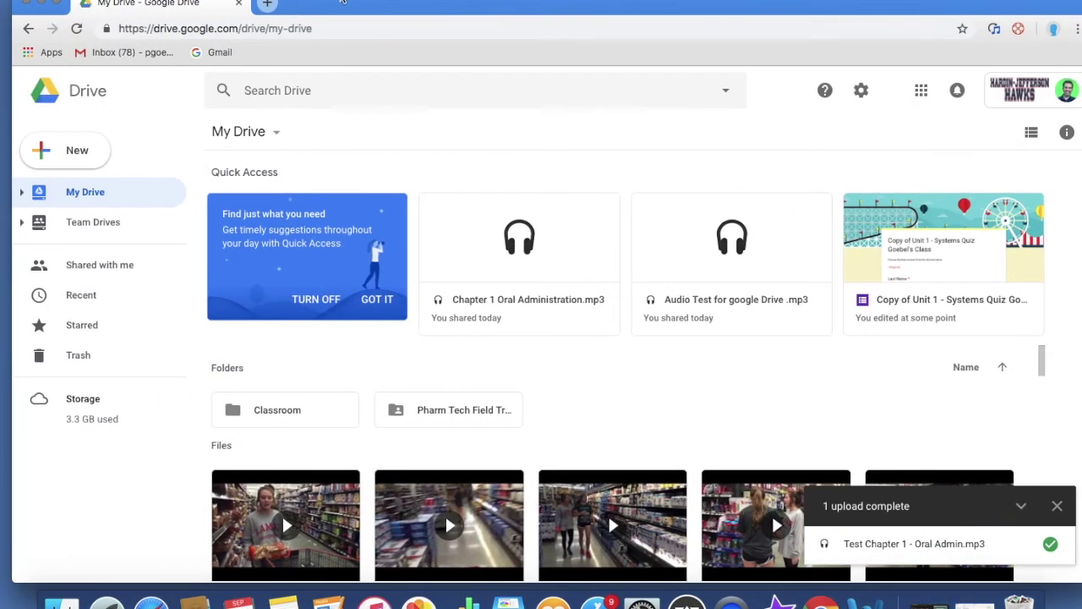
Step: Open classroom.google.com in a new browser tab and enter the Audio Test class
{"action": "left_click", "coordinate": [265, 6]}
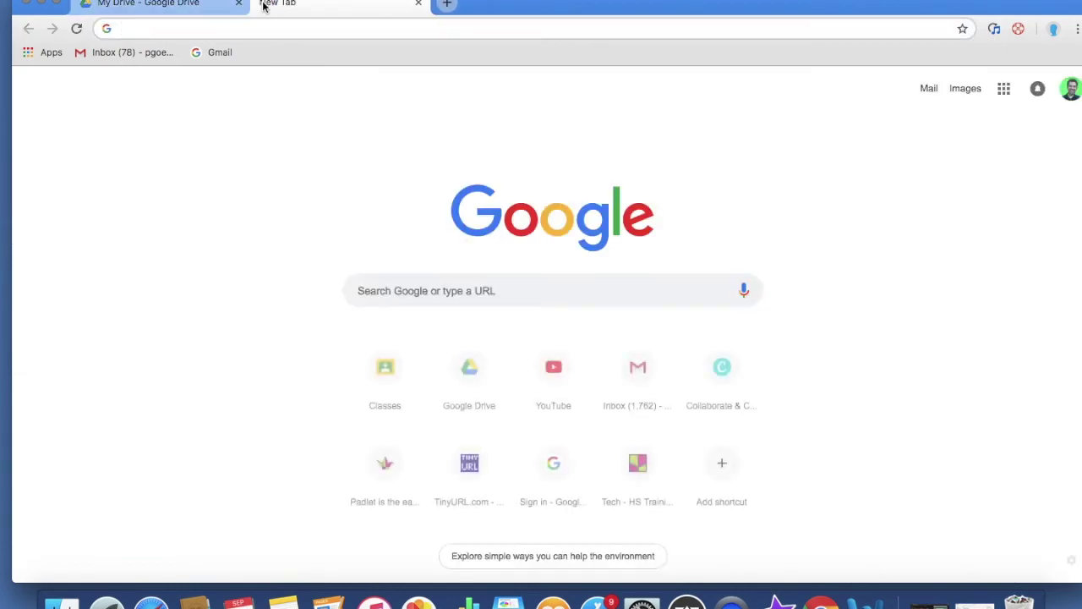
{"action": "left_click", "coordinate": [1004, 90]}
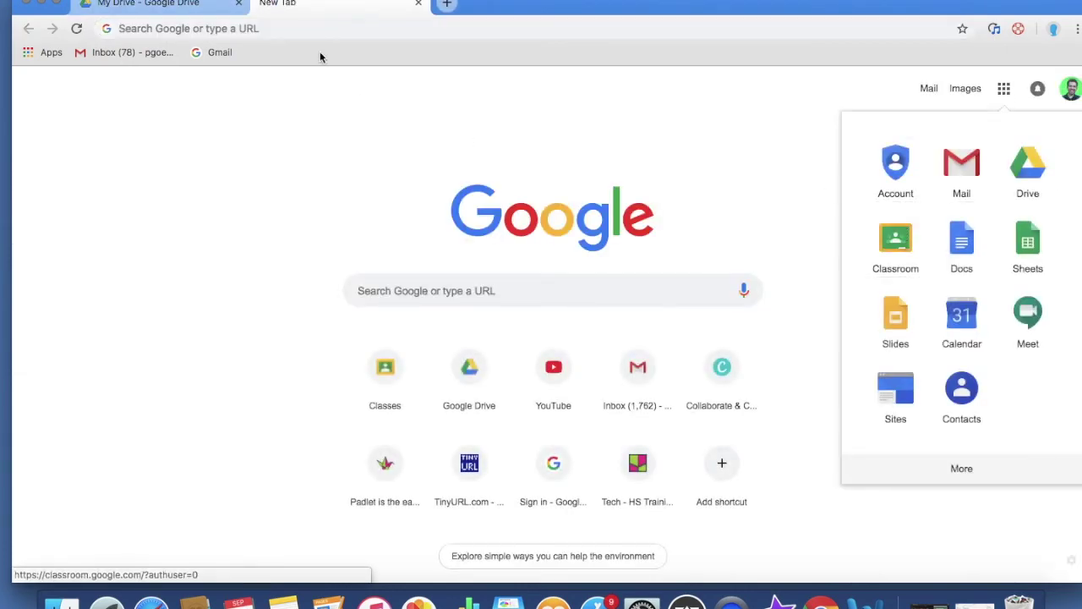
{"action": "left_click", "coordinate": [289, 27]}
{"action": "type", "text": "classroom.google.com"}
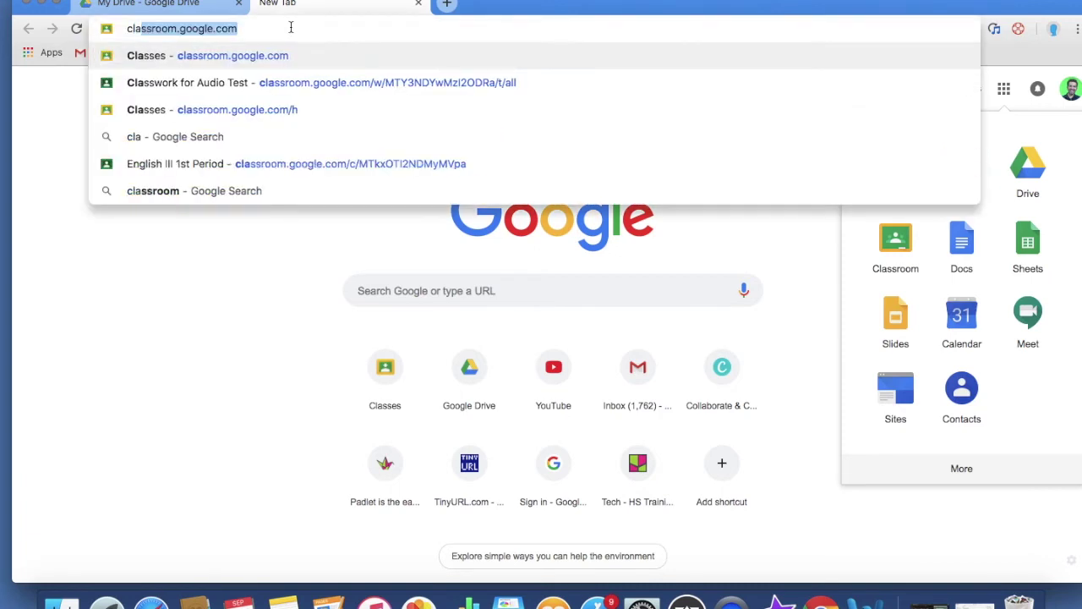
{"action": "key", "text": "Return"}
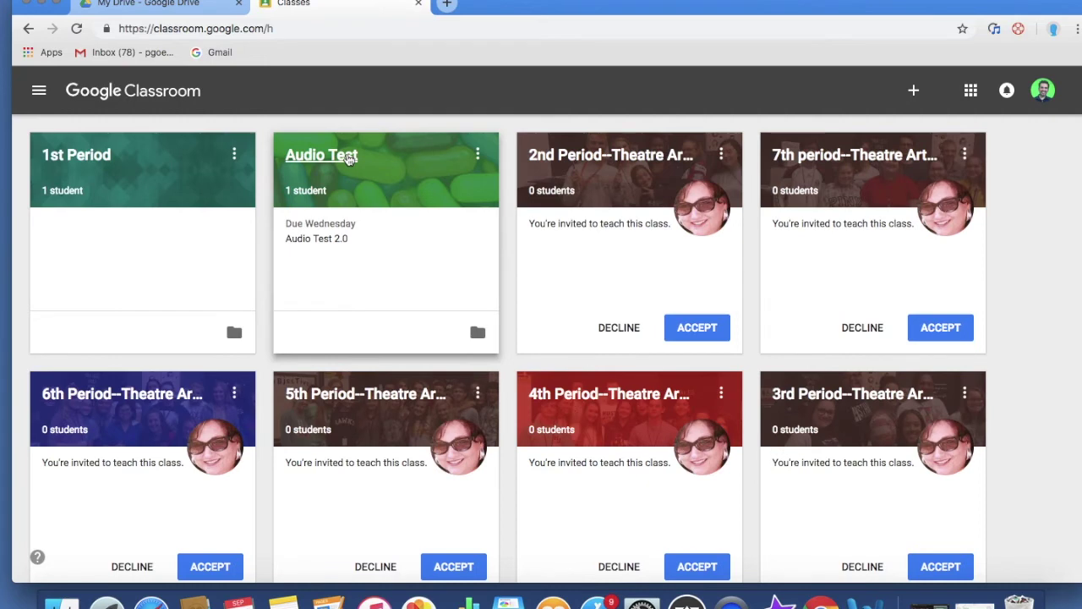
{"action": "left_click", "coordinate": [346, 158]}
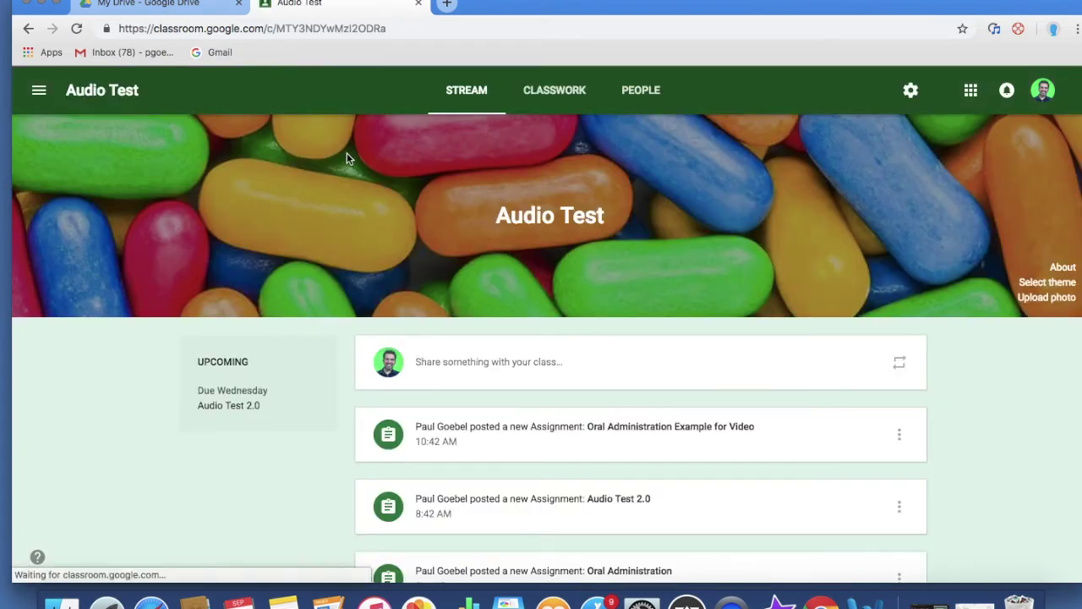
Step: Create a new assignment in the class's classwork and title it "Chapter 1 Test - Oral Admin"
{"action": "scroll", "coordinate": [545, 322], "scroll_direction": "down", "scroll_amount": 1}
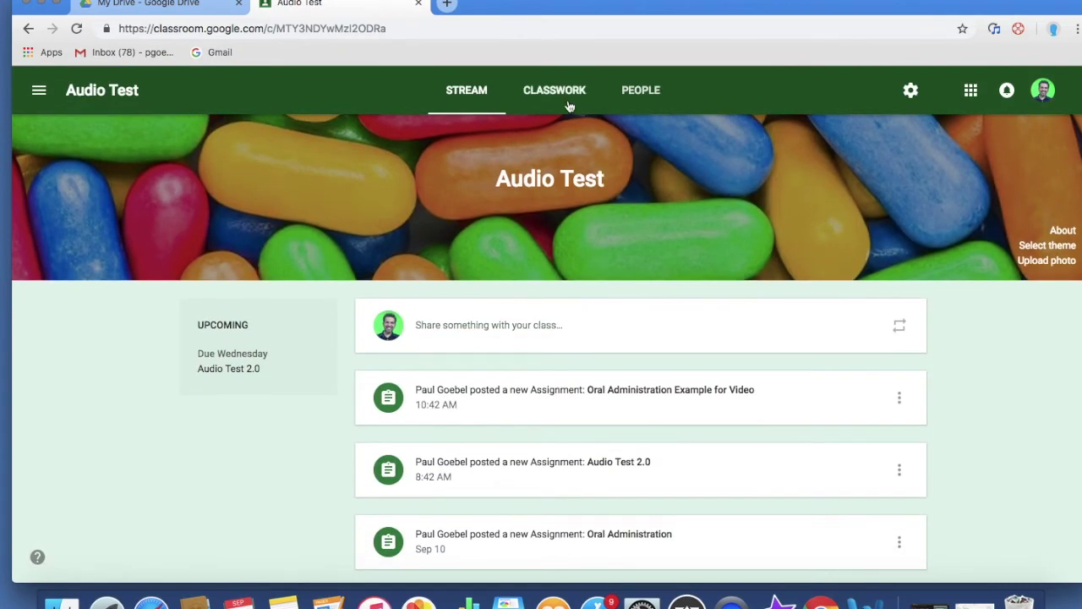
{"action": "left_click", "coordinate": [556, 95]}
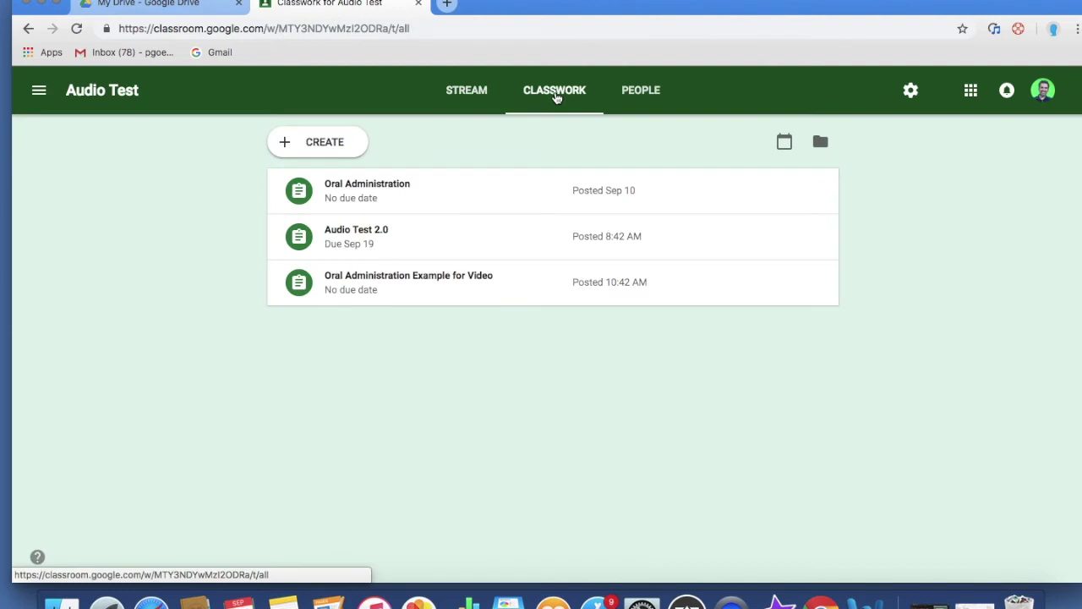
{"action": "left_click", "coordinate": [326, 143]}
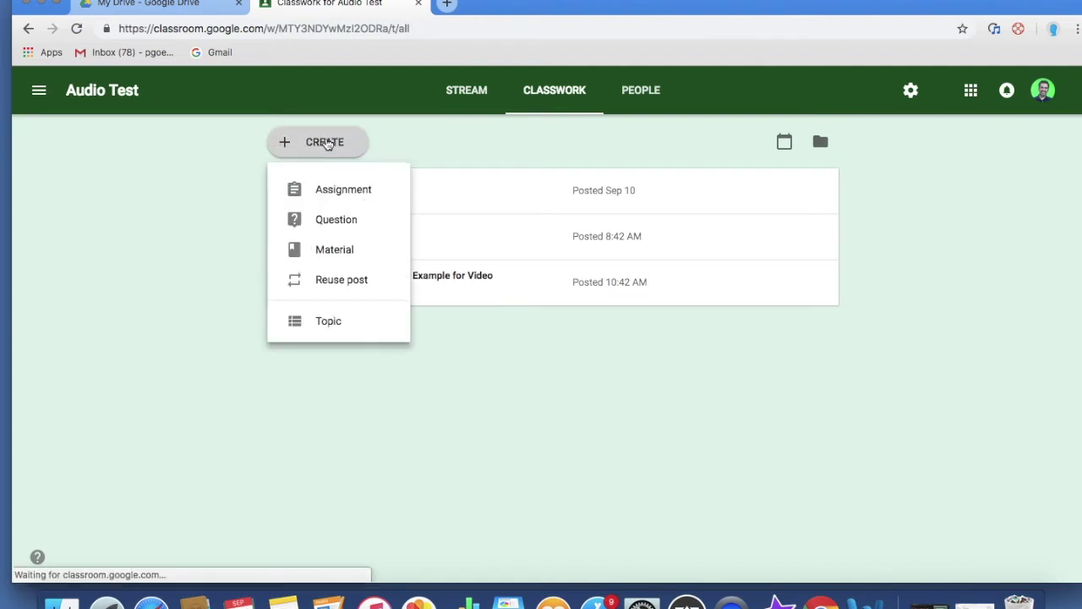
{"action": "left_click", "coordinate": [330, 189]}
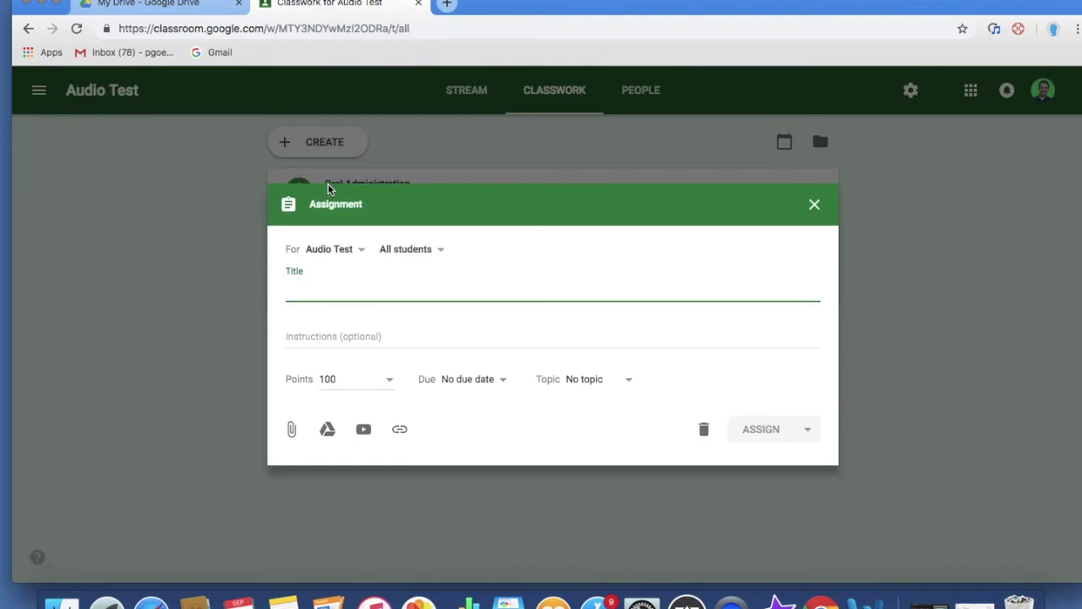
{"action": "type", "text": "Chapter 1 "}
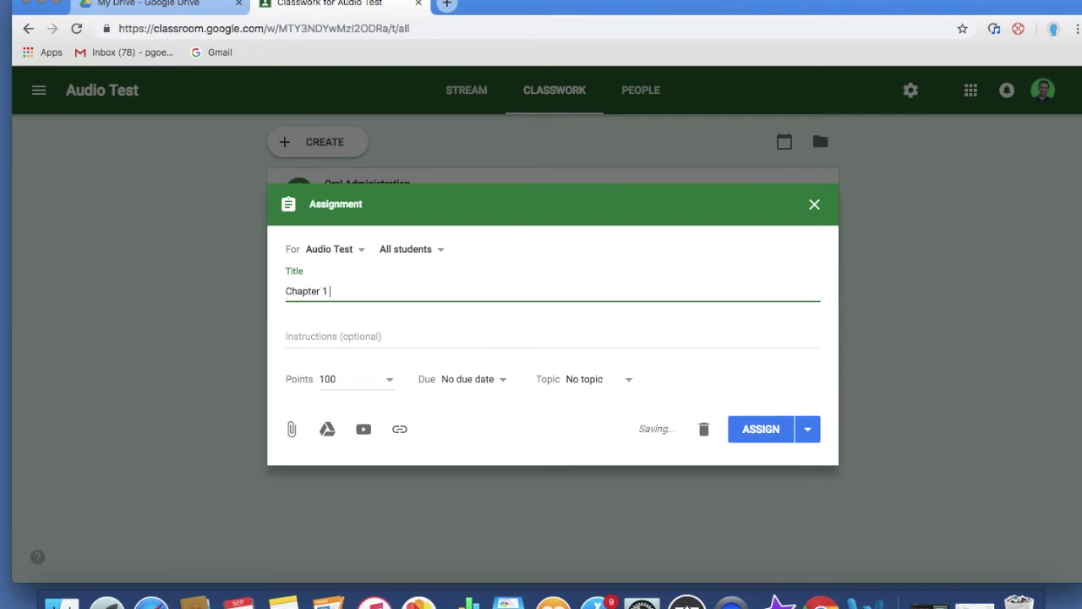
{"action": "type", "text": "Test - Oral Admin"}
{"action": "key", "text": "Tab"}
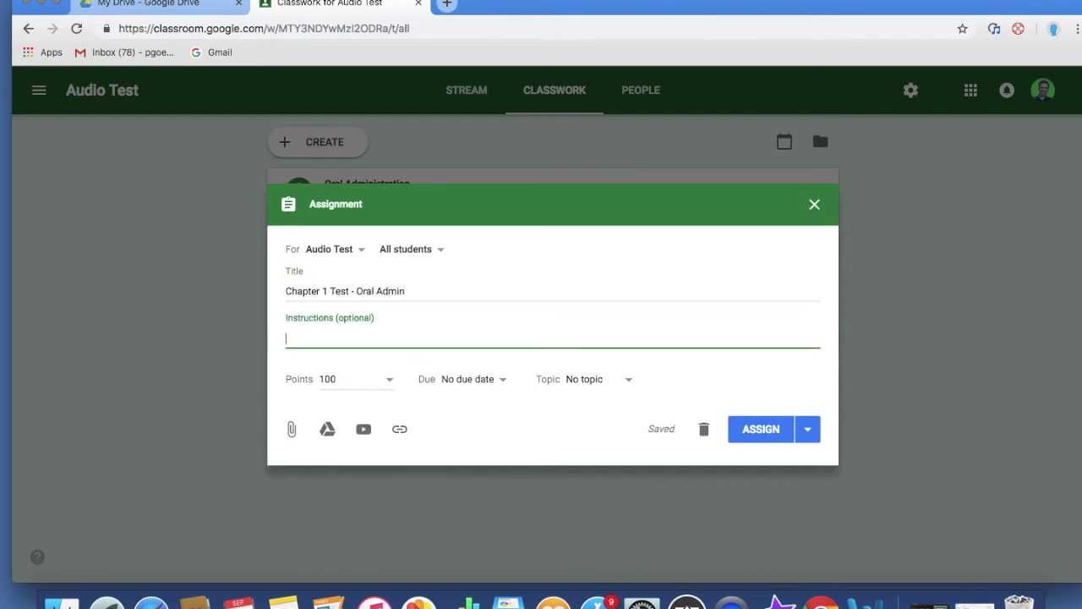
Step: Enter the assignment instructions "Listen to audio file. Answer questions on Answer Sheet."
{"action": "type", "text": "Listen to audio file."}
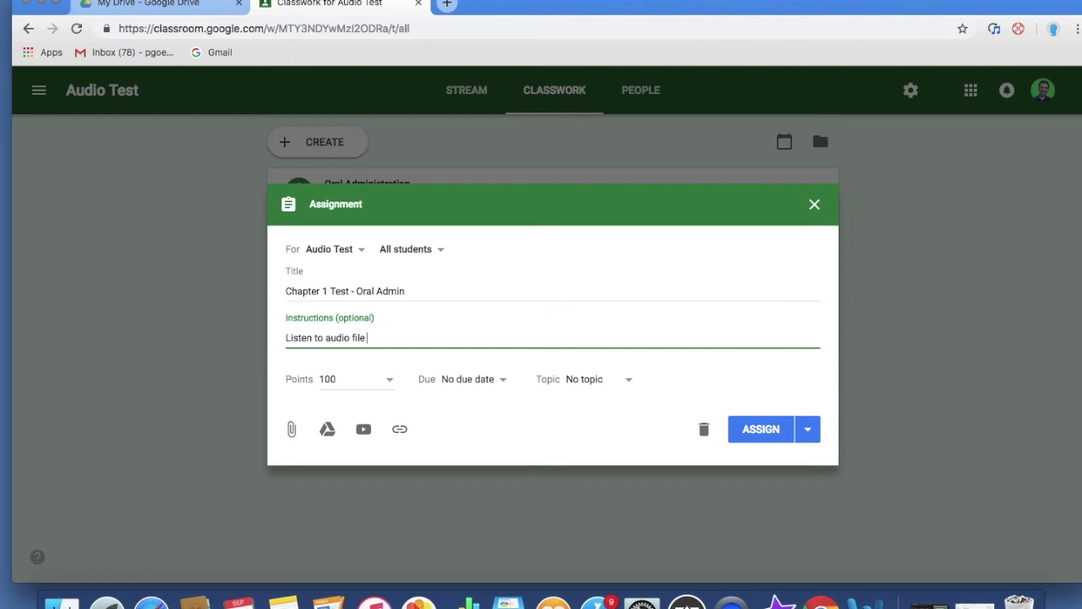
{"action": "type", "text": "  Anser"}
{"action": "key", "text": "BackSpace"}
{"action": "key", "text": "BackSpace"}
{"action": "key", "text": "BackSpace"}
{"action": "type", "text": "wer questions on Answer"}
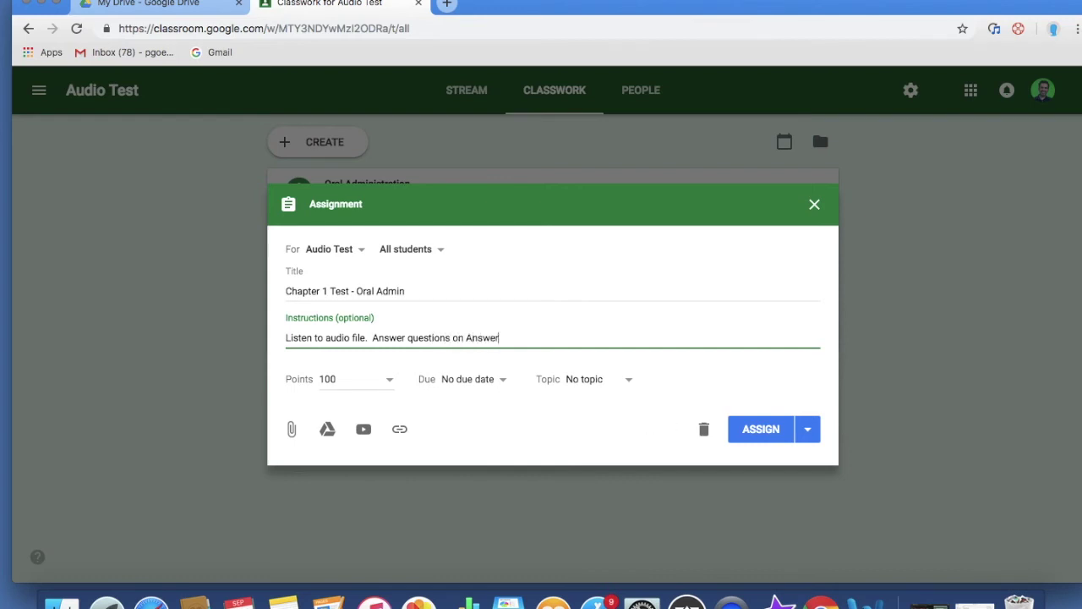
{"action": "type", "text": " Sheet."}
{"action": "left_click", "coordinate": [466, 338]}
Step: Set the assignment's due date to September 19, 2018 and create the topic "Chapter 1" for it
{"action": "left_click", "coordinate": [506, 379]}
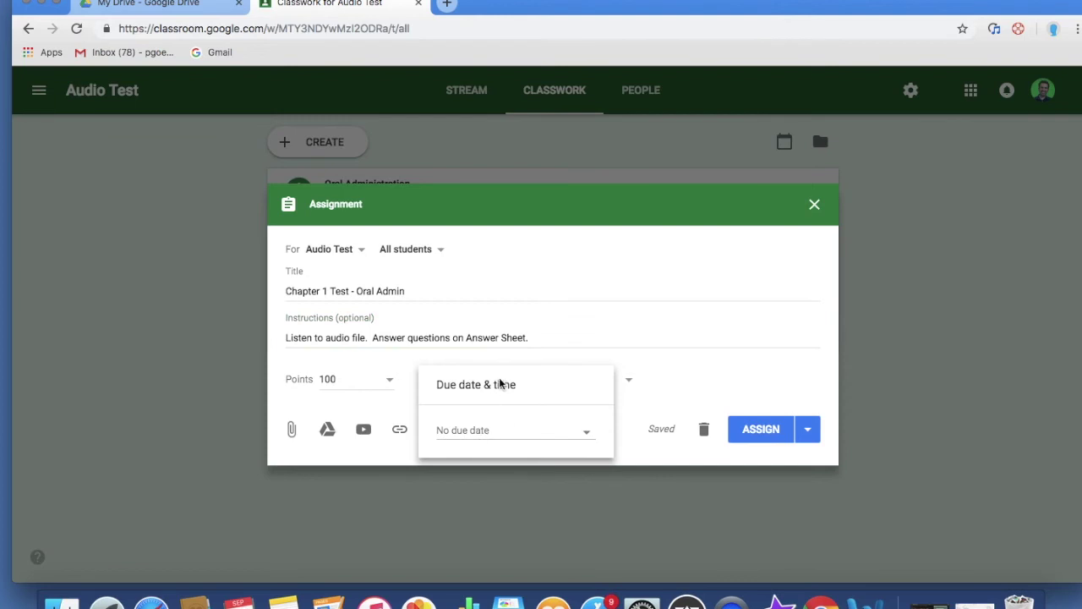
{"action": "left_click", "coordinate": [487, 440]}
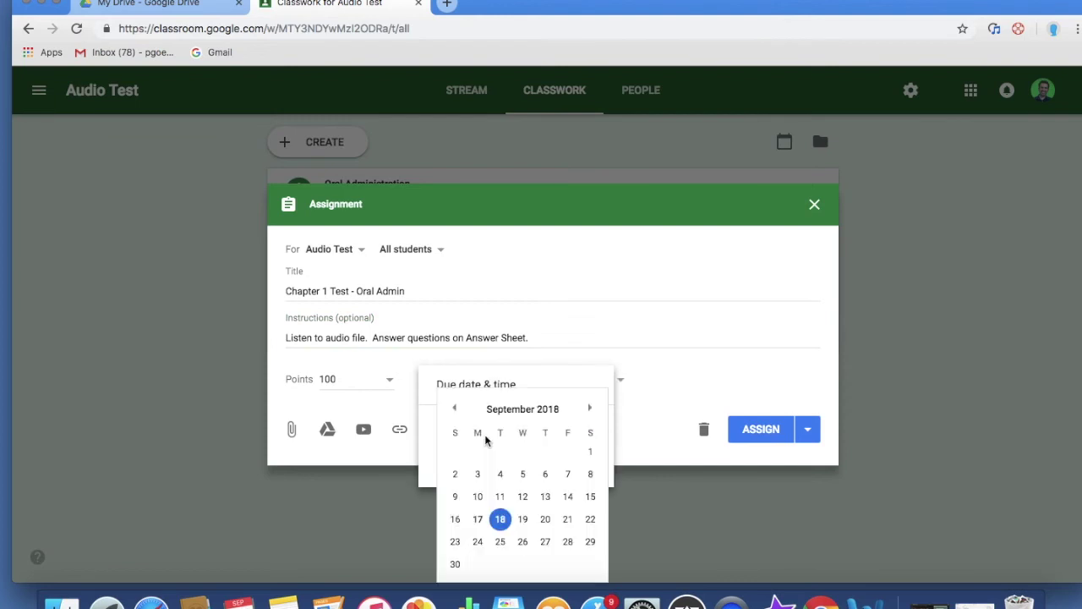
{"action": "left_click", "coordinate": [523, 517]}
{"action": "left_click", "coordinate": [675, 393]}
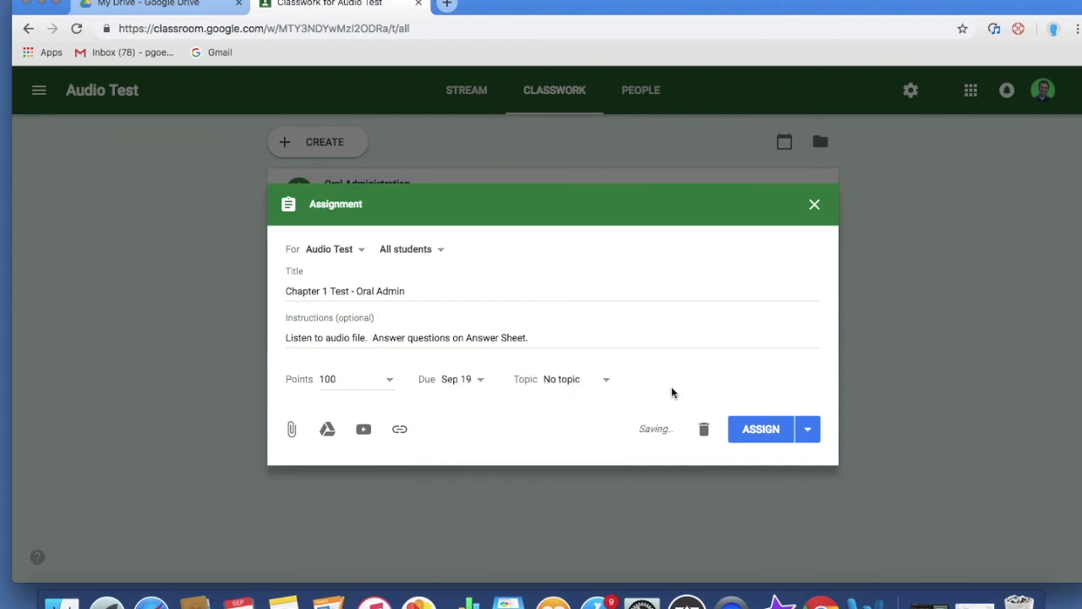
{"action": "left_click", "coordinate": [570, 382]}
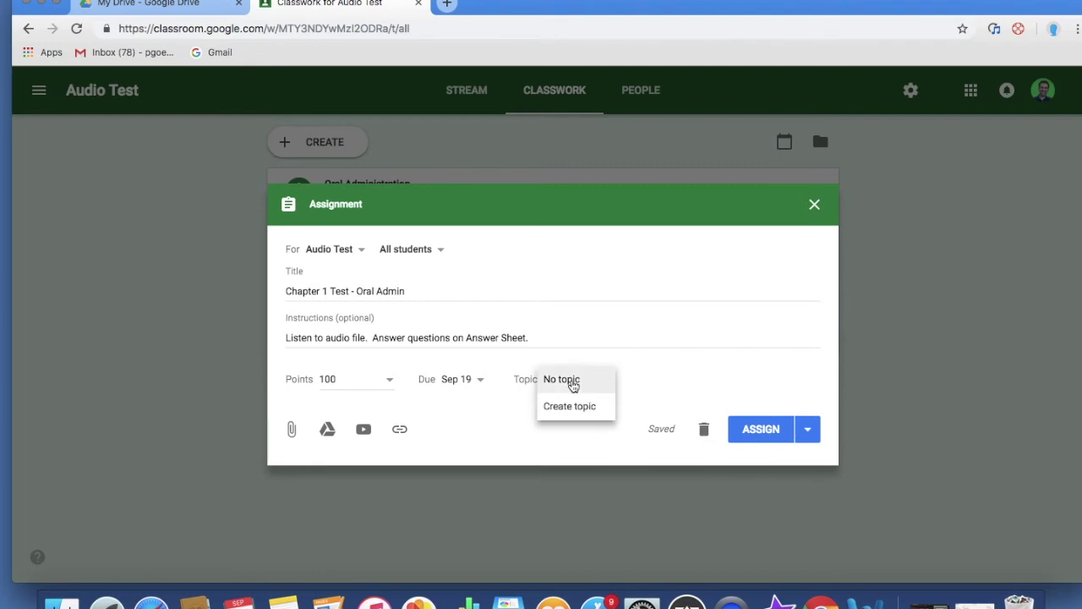
{"action": "left_click", "coordinate": [570, 406]}
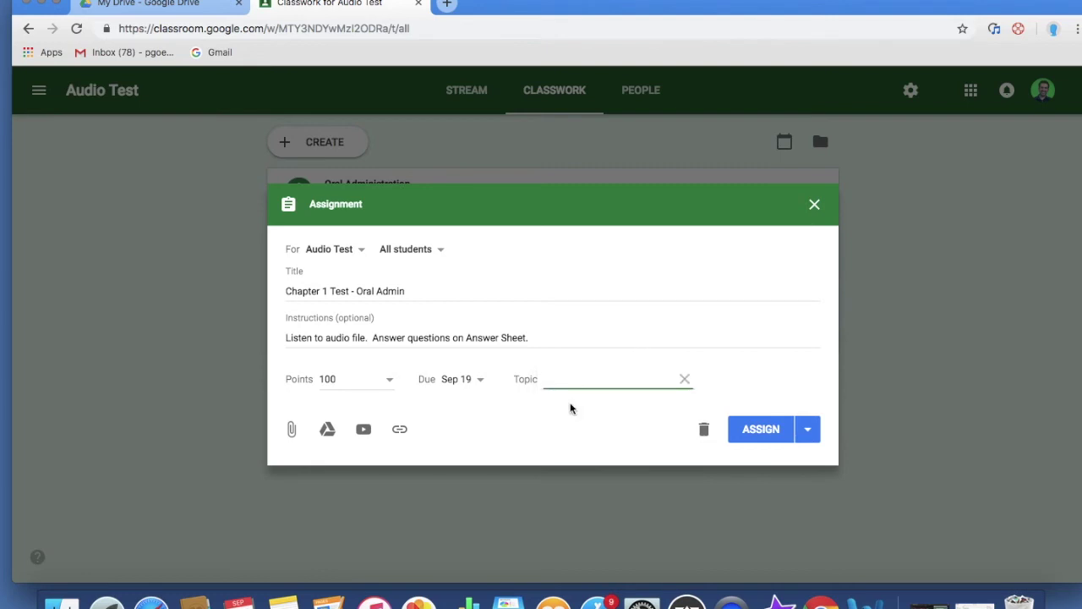
{"action": "type", "text": "Chapter 1"}
{"action": "left_click", "coordinate": [511, 402]}
Step: Attach Test Chapter 1 - Oral Admin.mp3 from Google Drive to the assignment and assign it to the class
{"action": "left_click", "coordinate": [327, 430]}
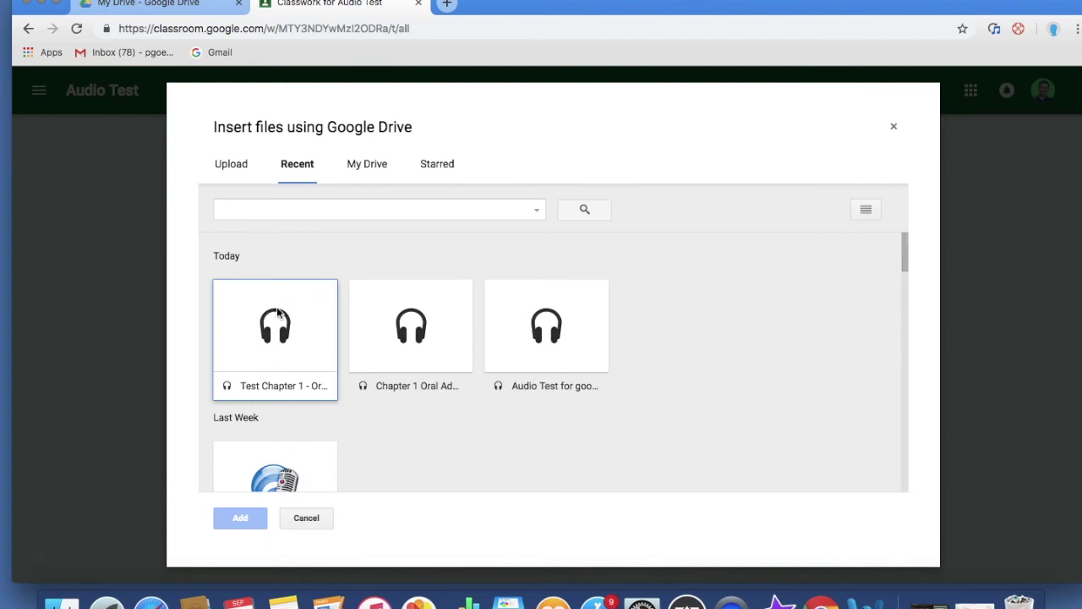
{"action": "left_click", "coordinate": [278, 312]}
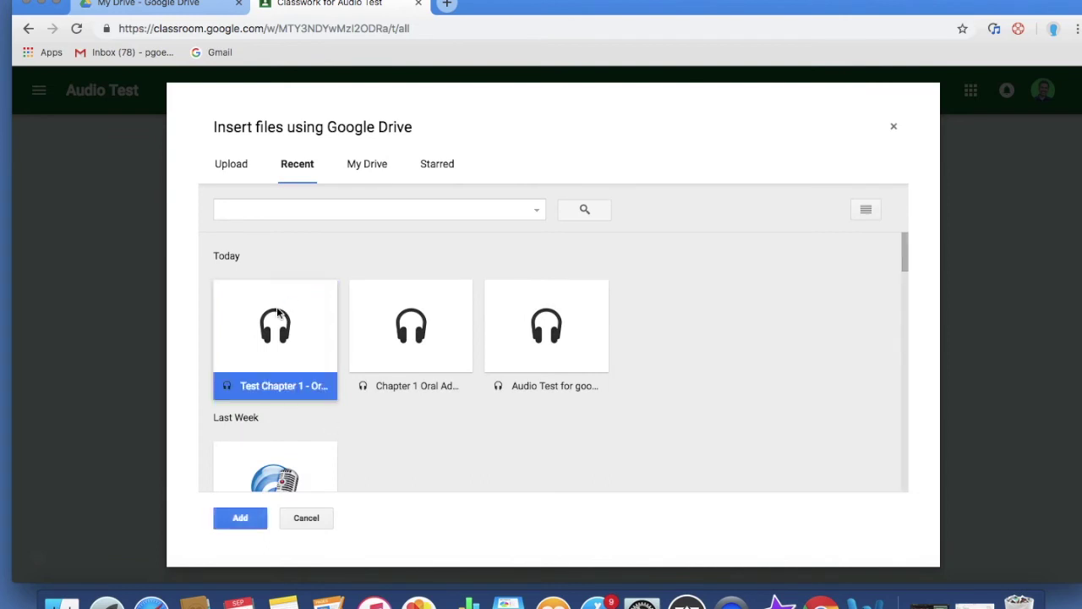
{"action": "left_click", "coordinate": [223, 524]}
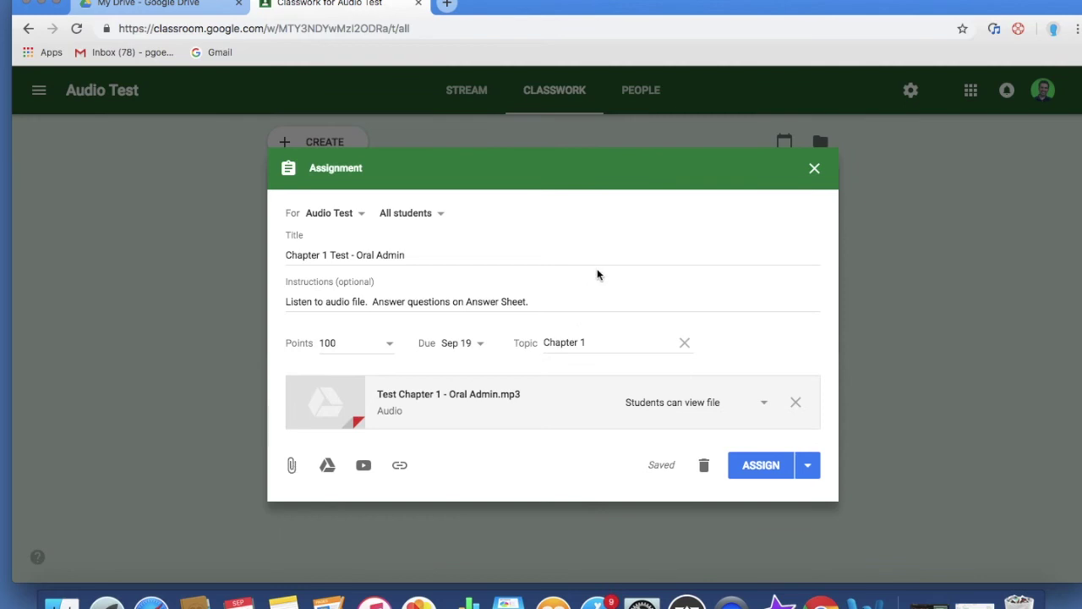
{"action": "left_click", "coordinate": [757, 479]}
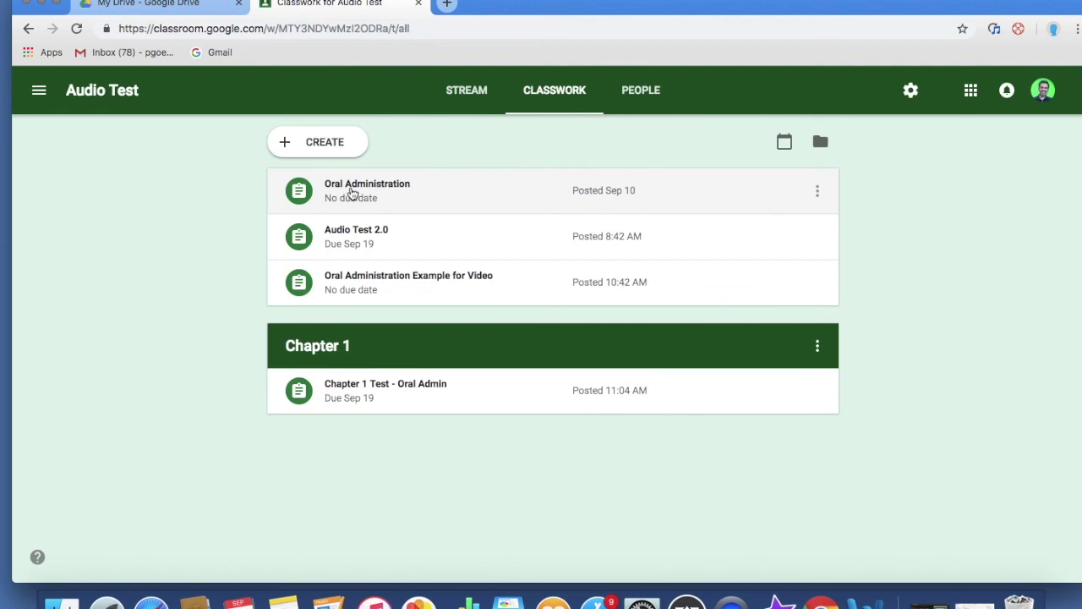
Step: Edit the posted Chapter 1 Test - Oral Admin assignment, deselect and reselect the individual student recipient, and save it for all students
{"action": "left_click", "coordinate": [405, 412]}
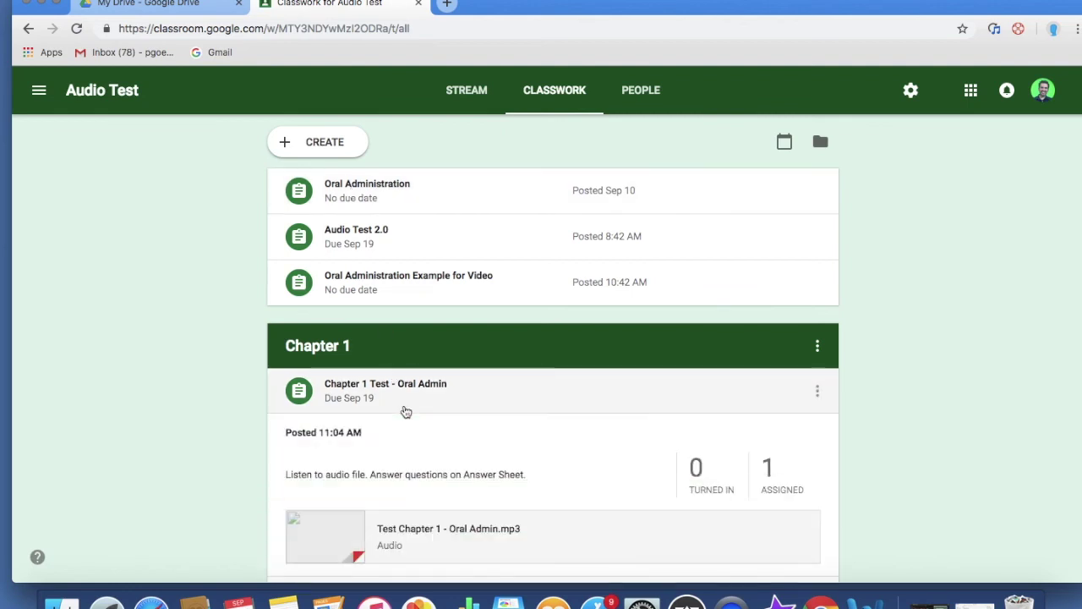
{"action": "left_click", "coordinate": [817, 395]}
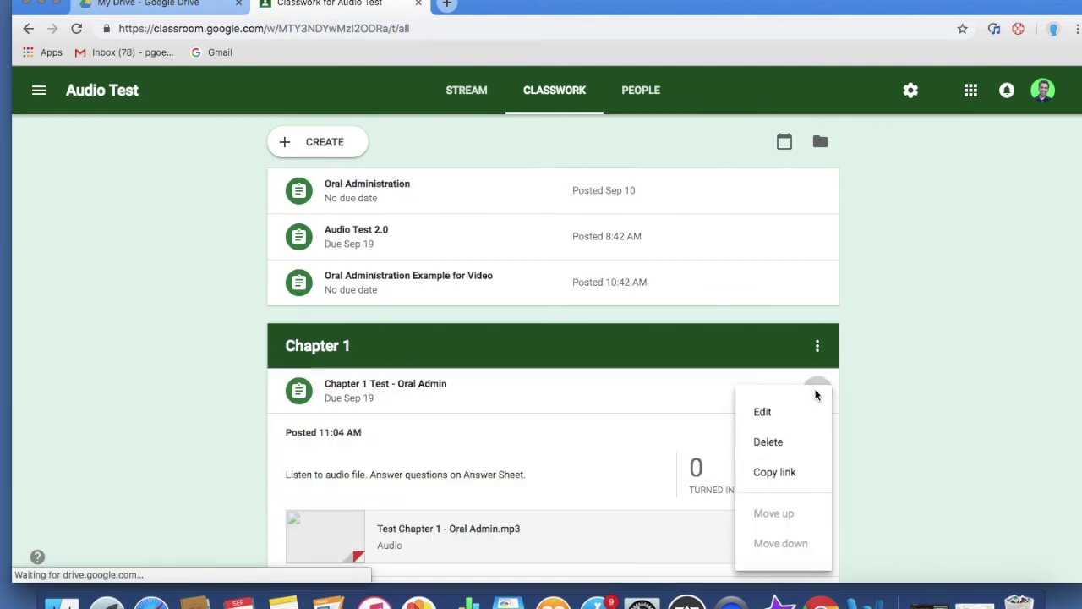
{"action": "left_click", "coordinate": [763, 412]}
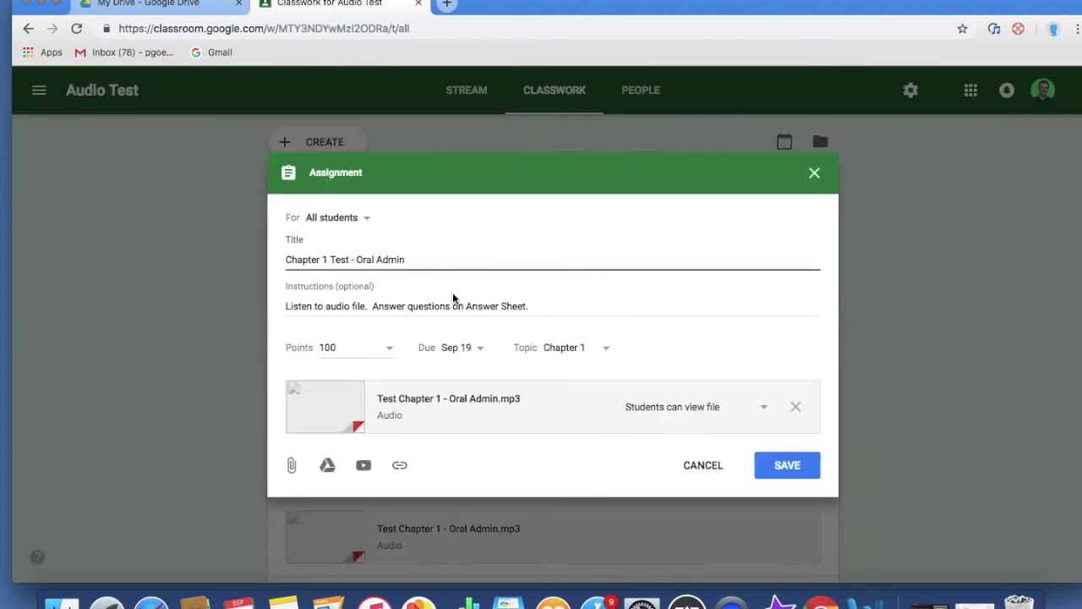
{"action": "left_click", "coordinate": [366, 221]}
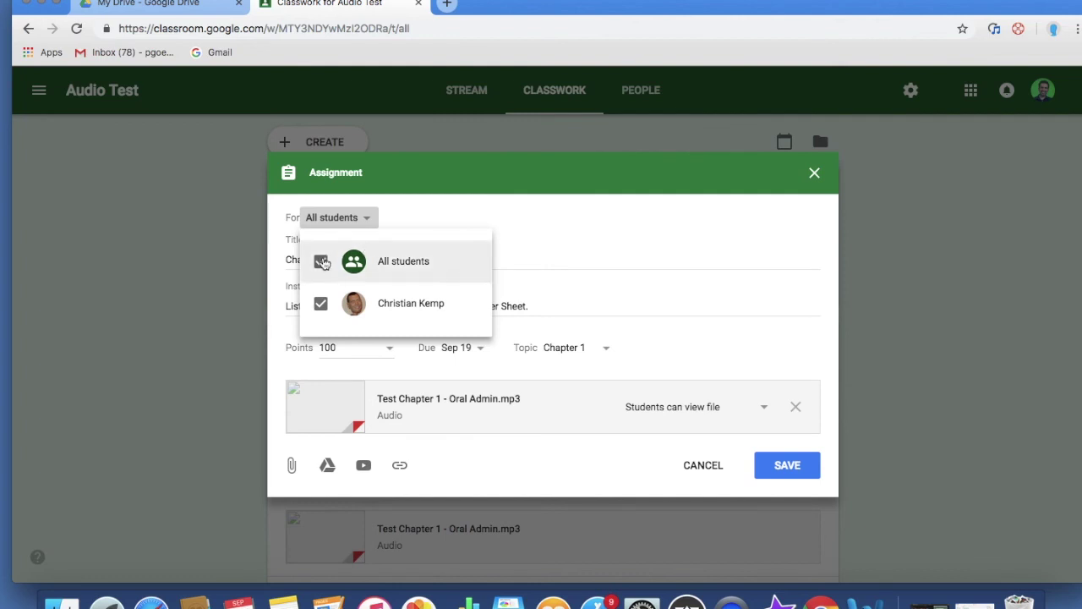
{"action": "left_click", "coordinate": [322, 304]}
{"action": "left_click", "coordinate": [323, 305]}
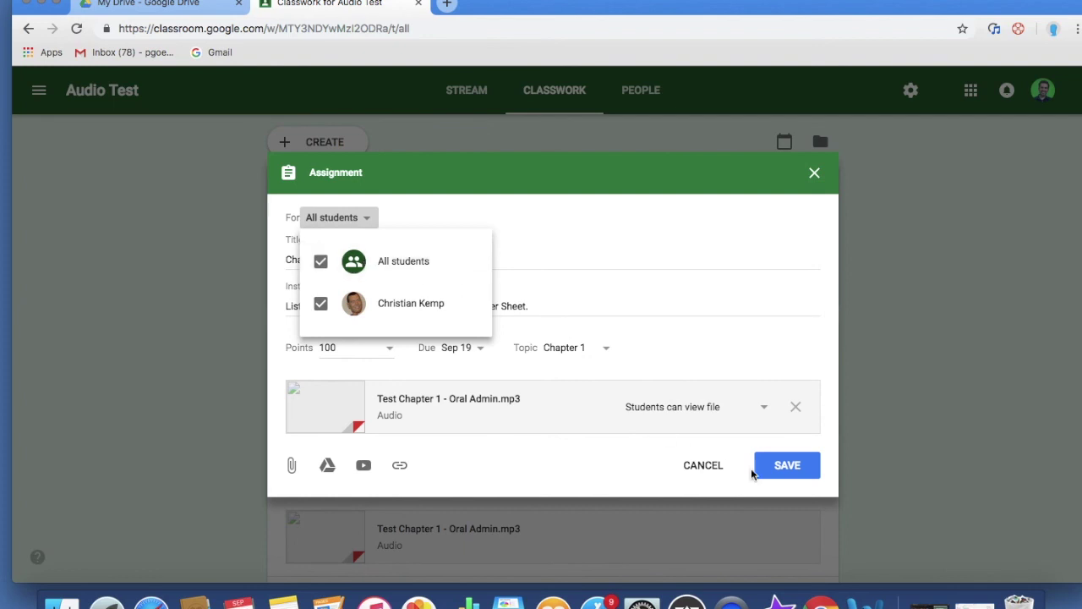
{"action": "left_click", "coordinate": [778, 476]}
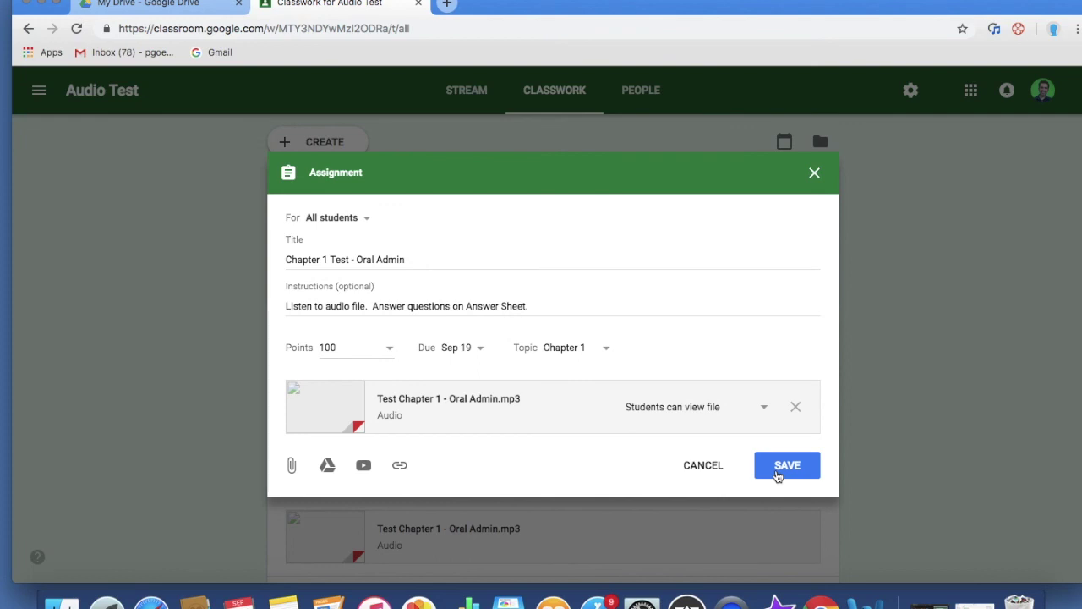
{"action": "left_click", "coordinate": [777, 476]}
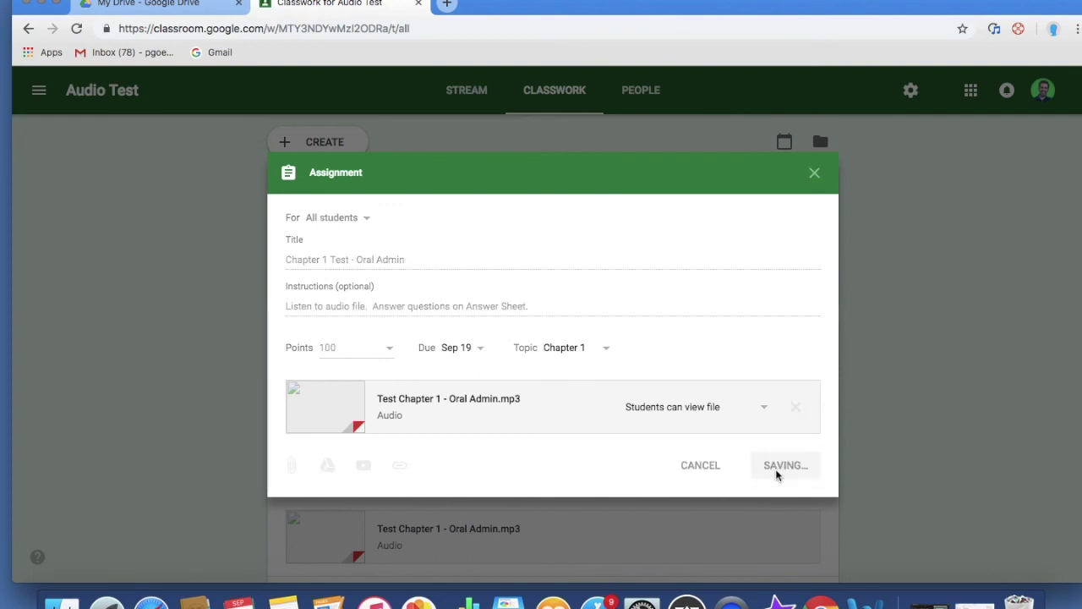